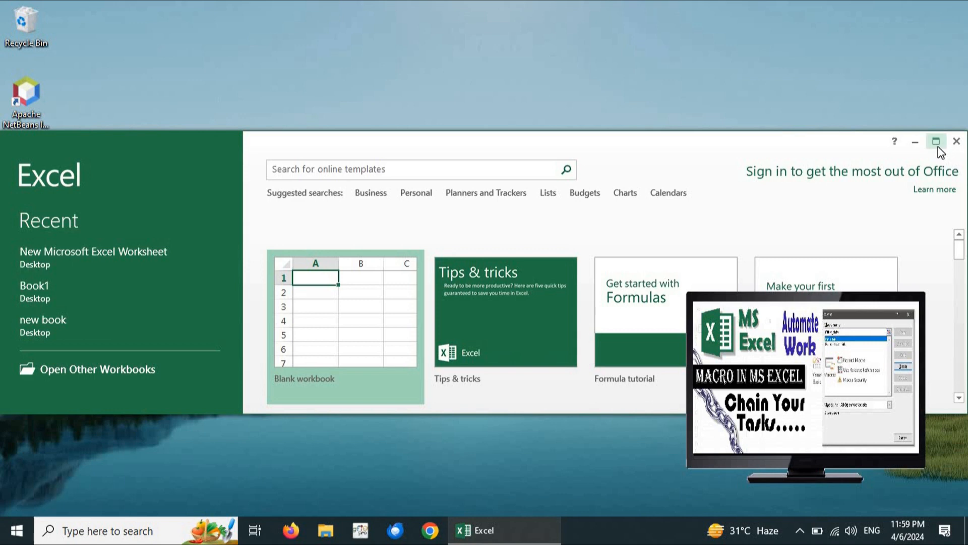
# Step: Create a new blank workbook and select cell I7 in Sheet1
pyautogui.click(298, 178)
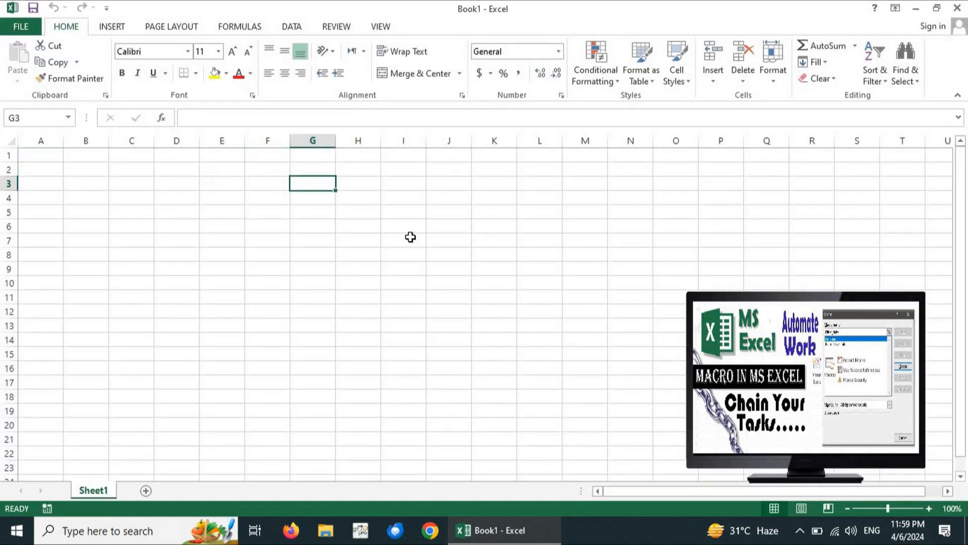
pyautogui.click(411, 237)
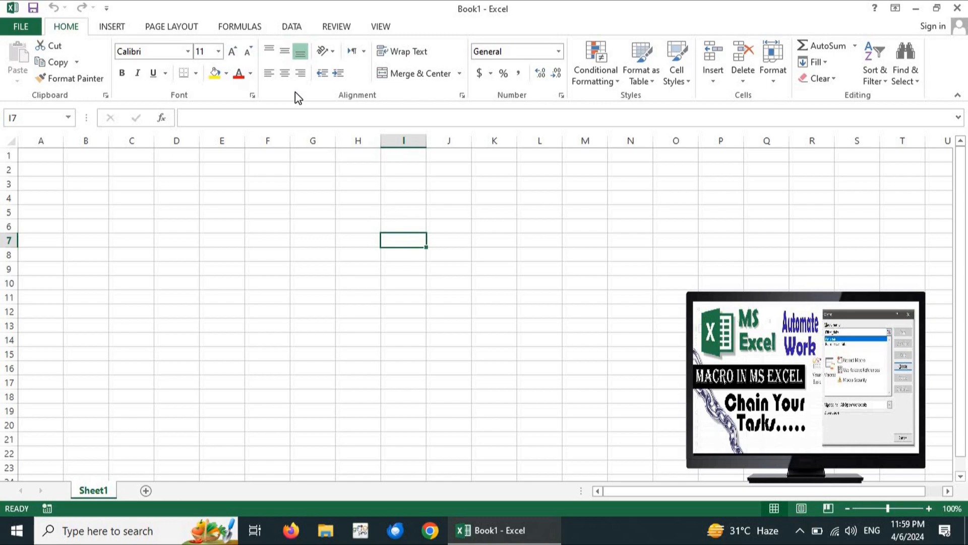
pyautogui.press('alt')
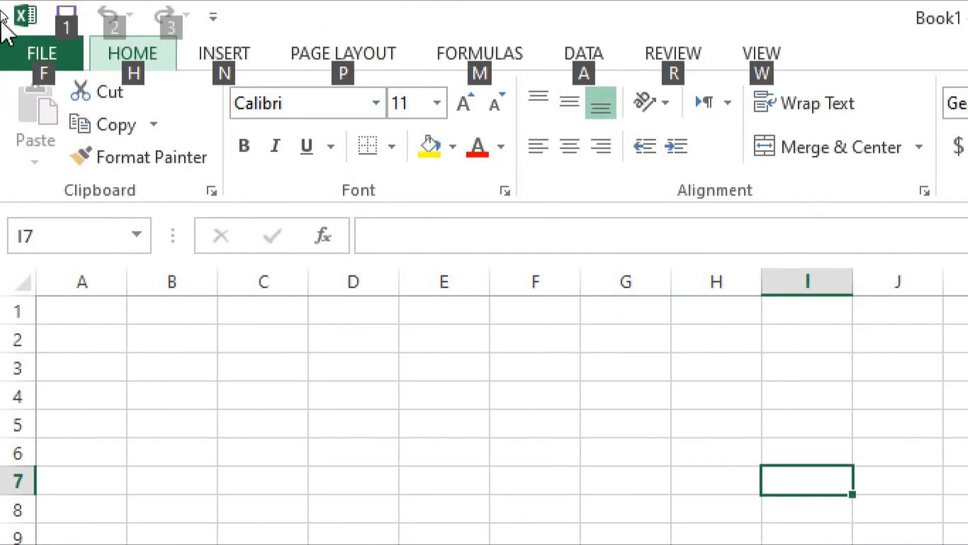
pyautogui.hotkey('alt', 'Tab')
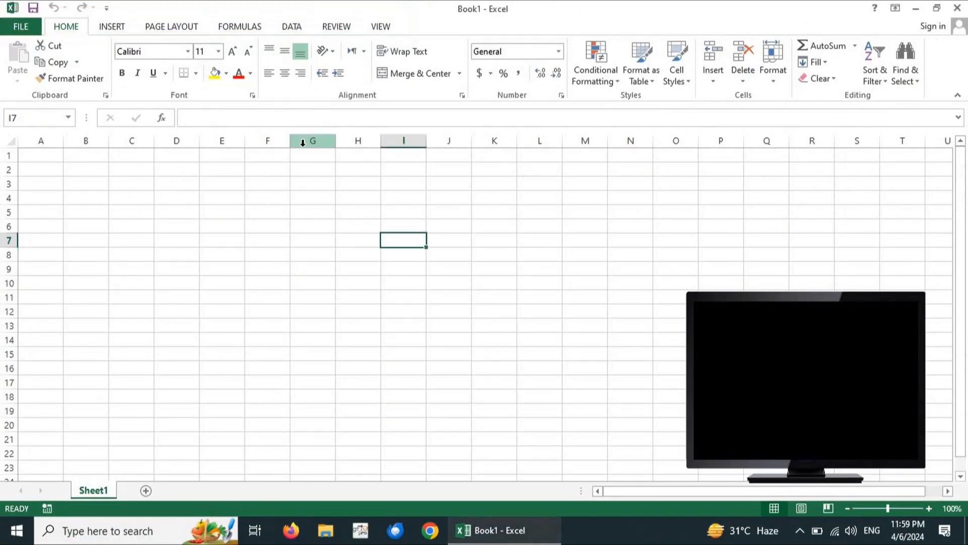
pyautogui.rightClick(376, 31)
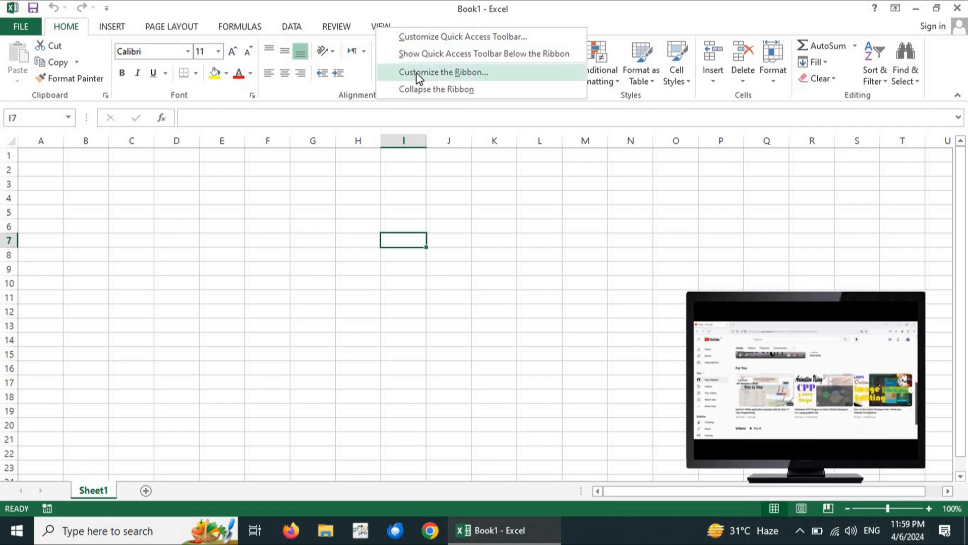
pyautogui.click(358, 17)
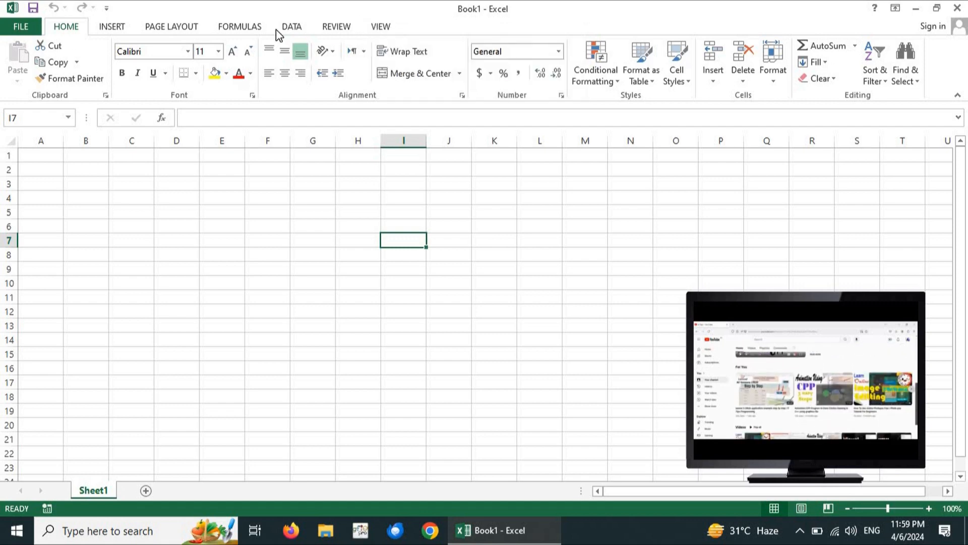
pyautogui.rightClick(174, 30)
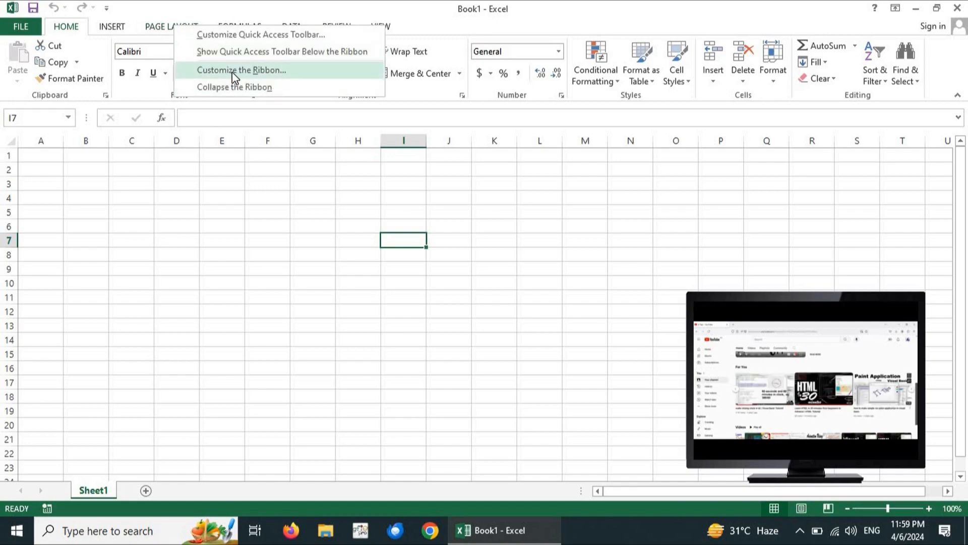
pyautogui.hotkey('ctrl', '4')
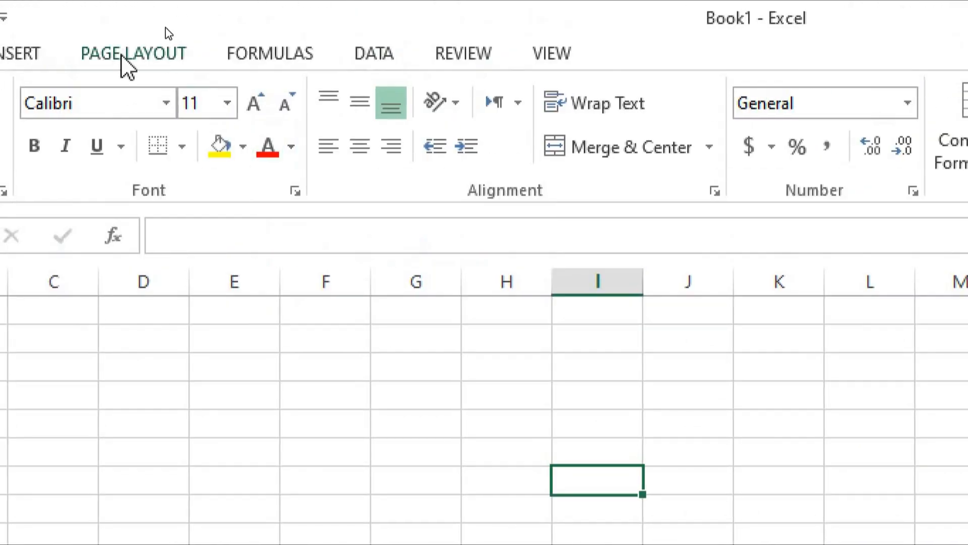
# Step: Enable the Developer tab in the ribbon customization options and apply the change
pyautogui.rightClick(121, 56)
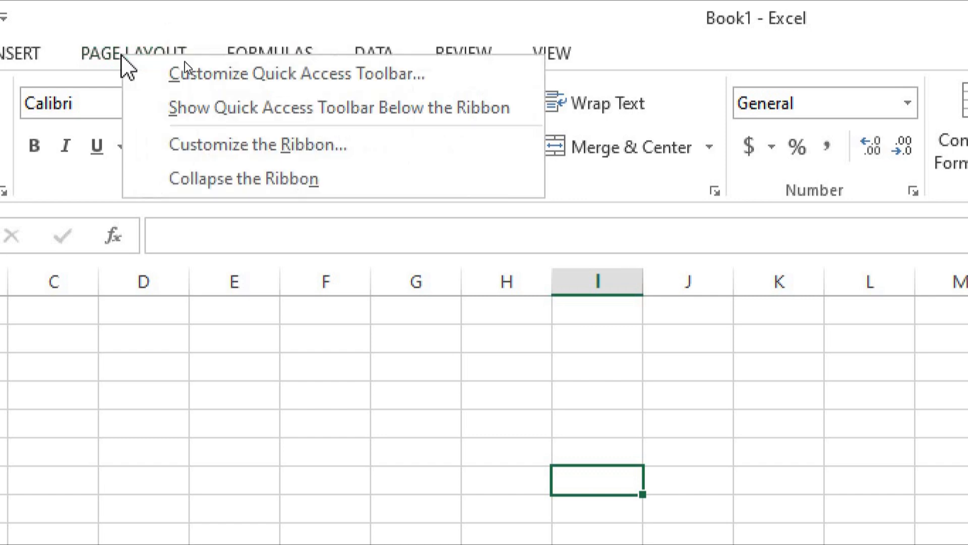
pyautogui.click(197, 141)
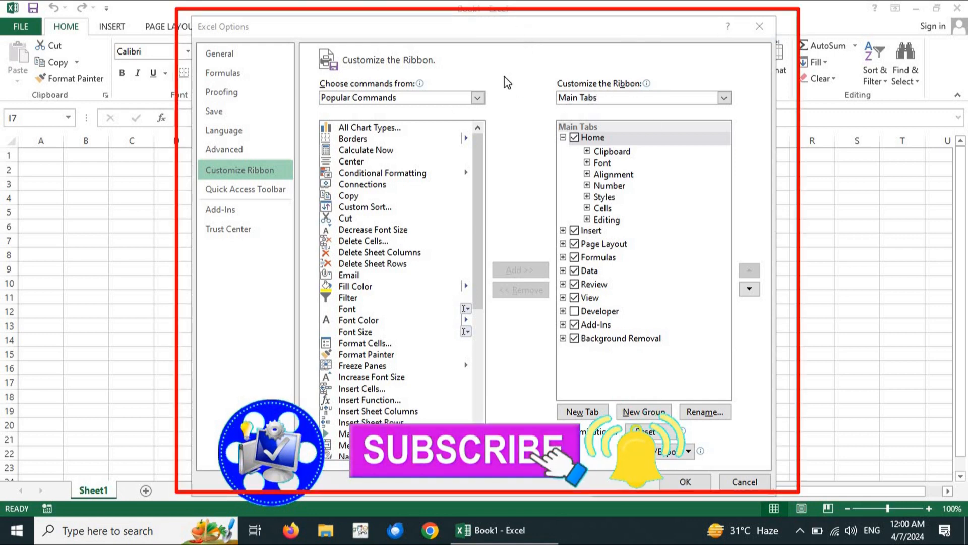
pyautogui.press('Escape')
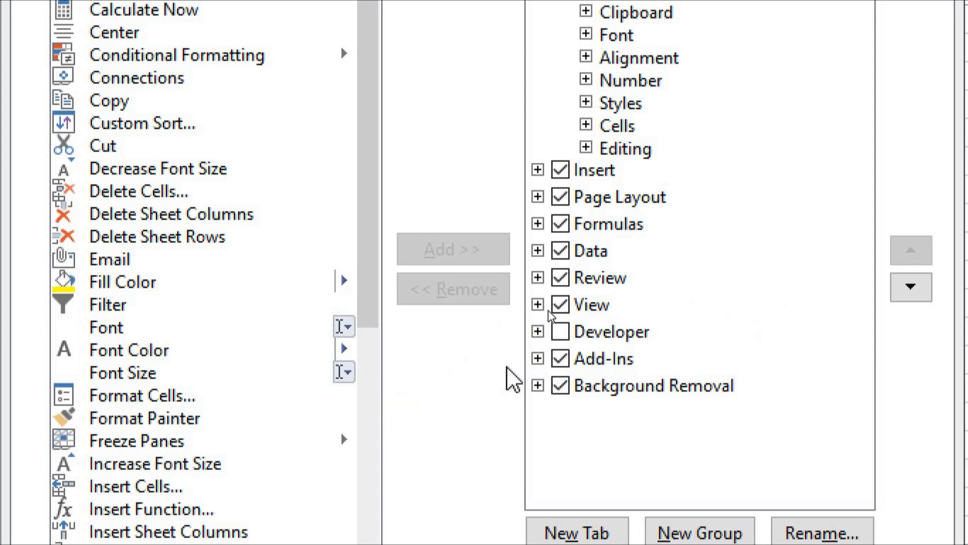
pyautogui.click(561, 332)
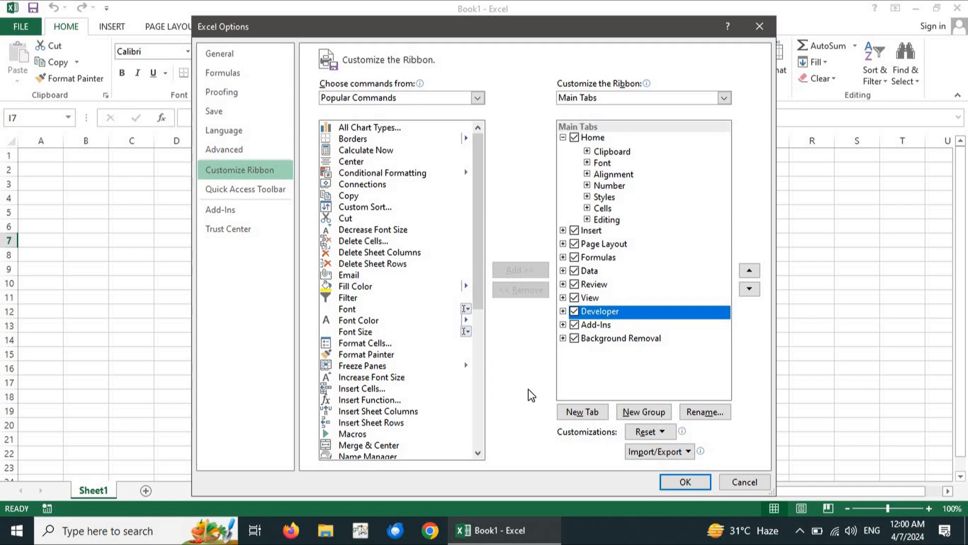
pyautogui.click(684, 482)
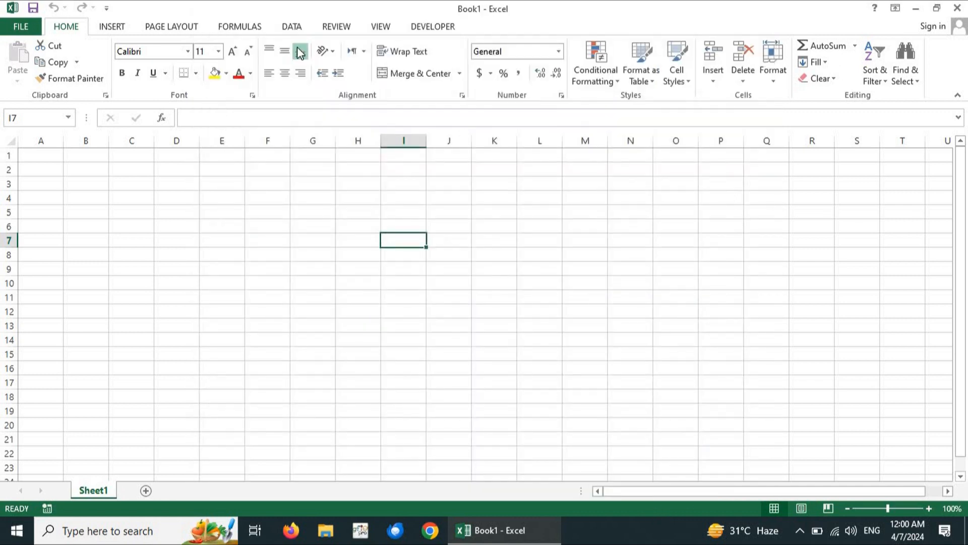
# Step: Display the Developer commands in the ribbon
pyautogui.press('alt')
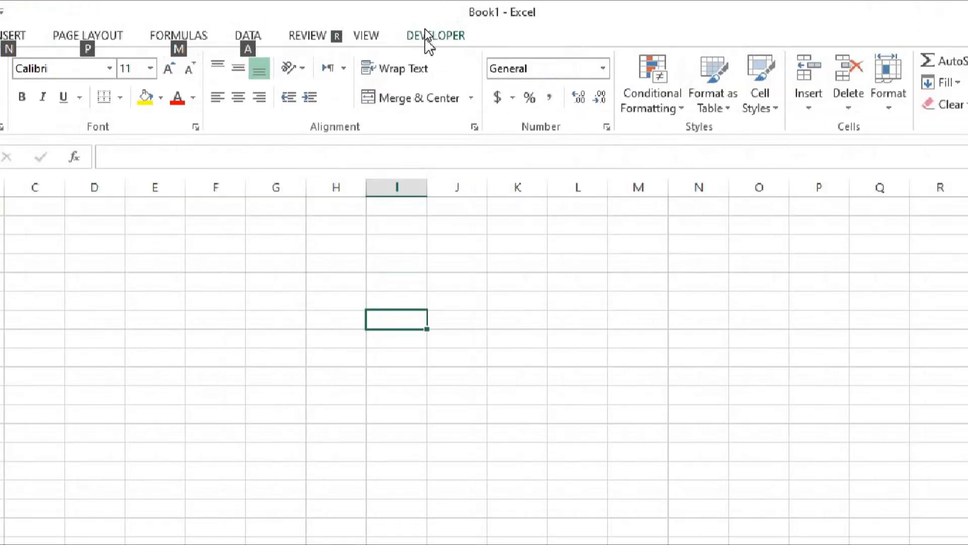
pyautogui.hotkey('alt', 'F11')
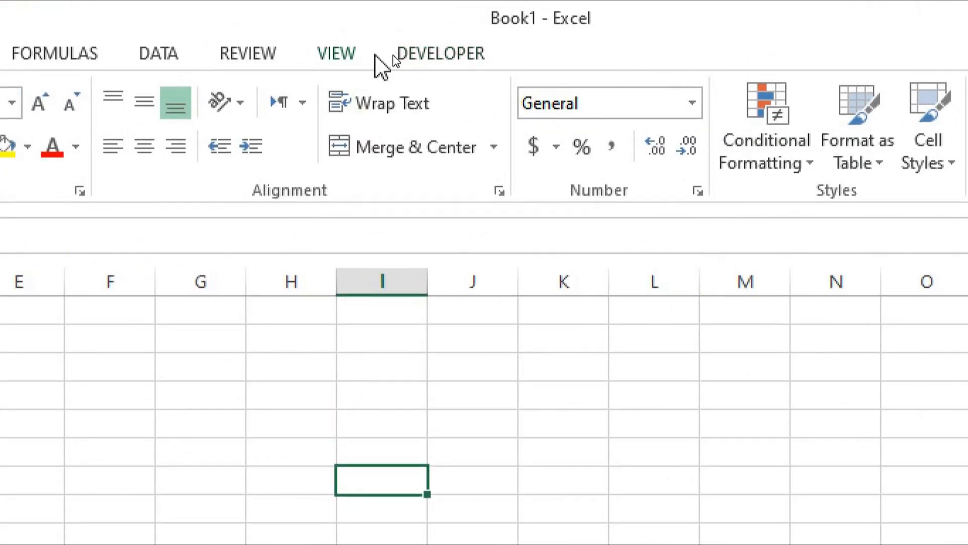
pyautogui.hotkey('alt', 'F11')
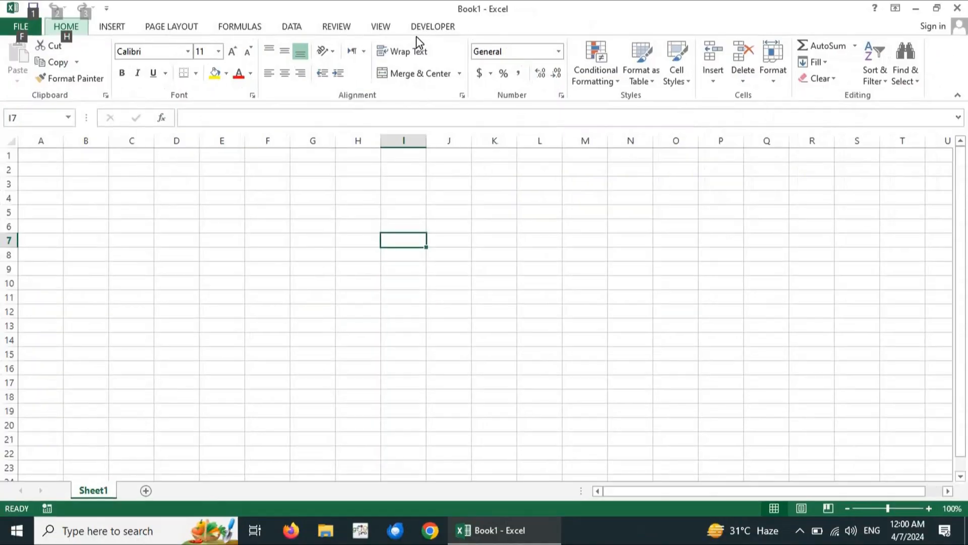
pyautogui.press('alt')
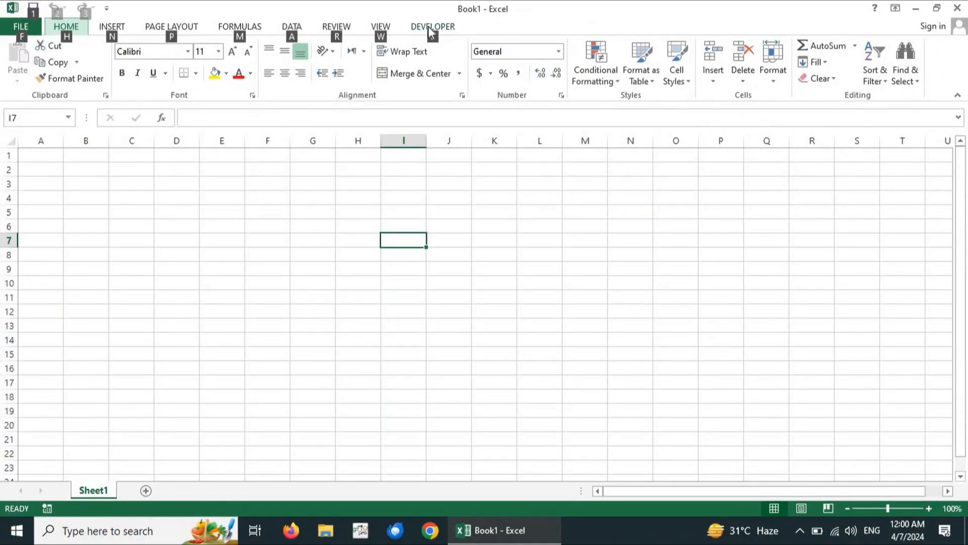
pyautogui.click(429, 28)
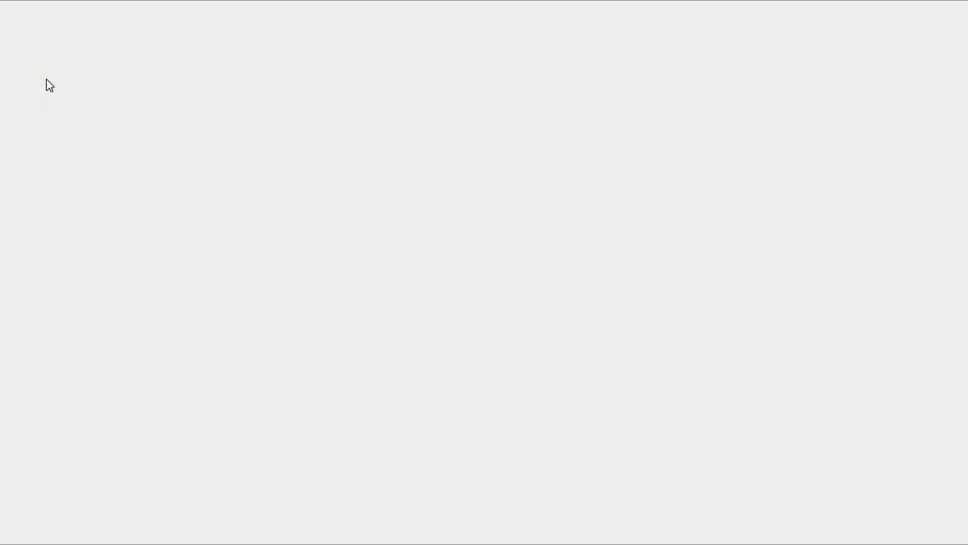
pyautogui.press('alt')
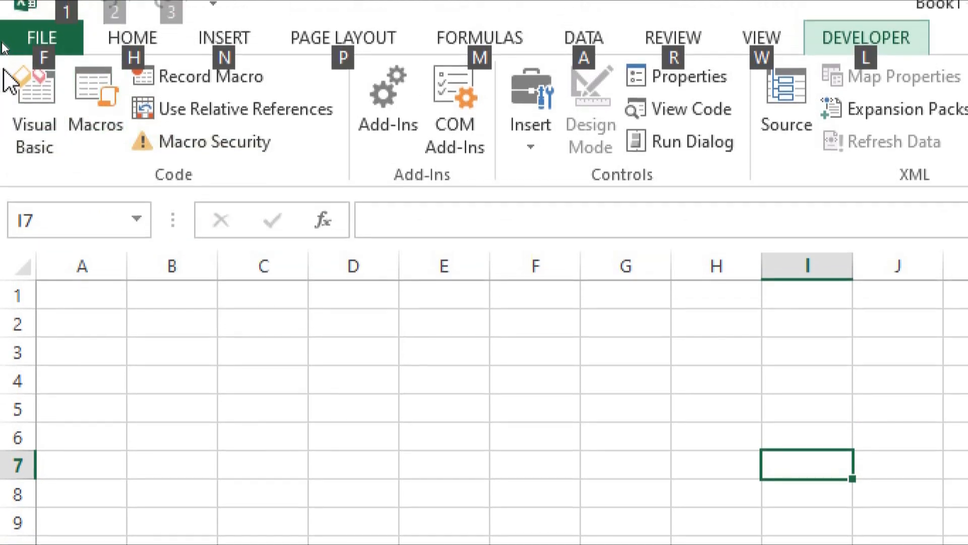
pyautogui.hotkey('alt', 'F11')
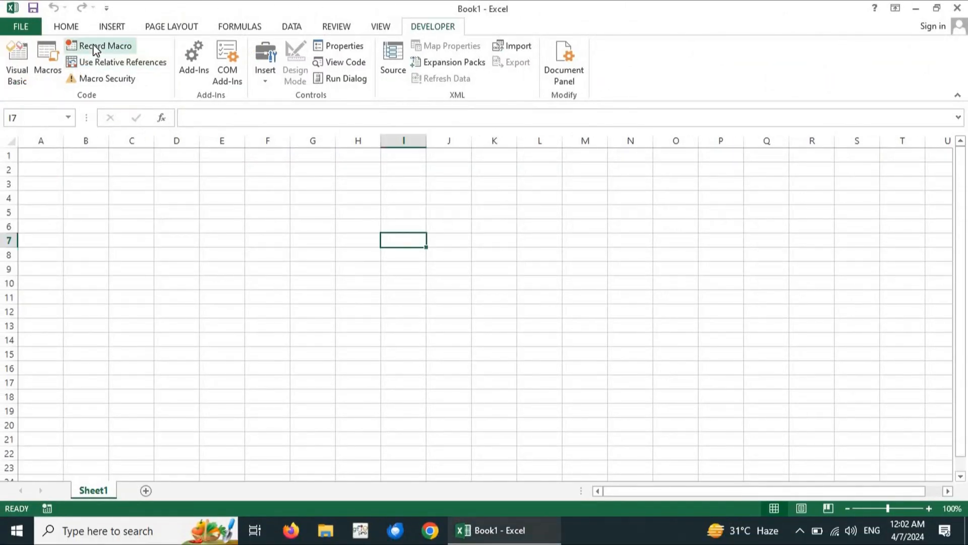
# Step: Enter the values 12, 43 and 54 in cells B1 to B3
pyautogui.click(258, 255)
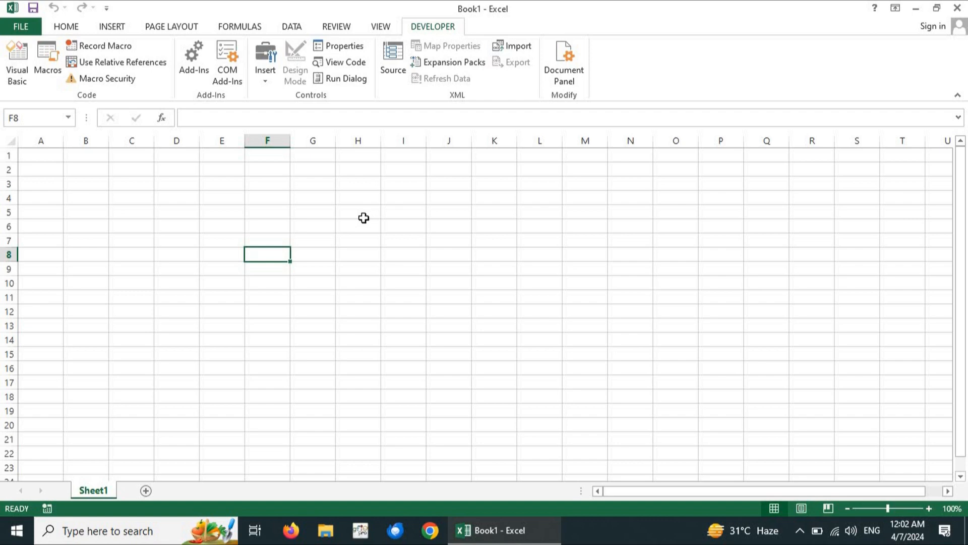
pyautogui.press('Up')
pyautogui.press('Up')
pyautogui.press('Up')
pyautogui.press('Up')
pyautogui.press('Left')
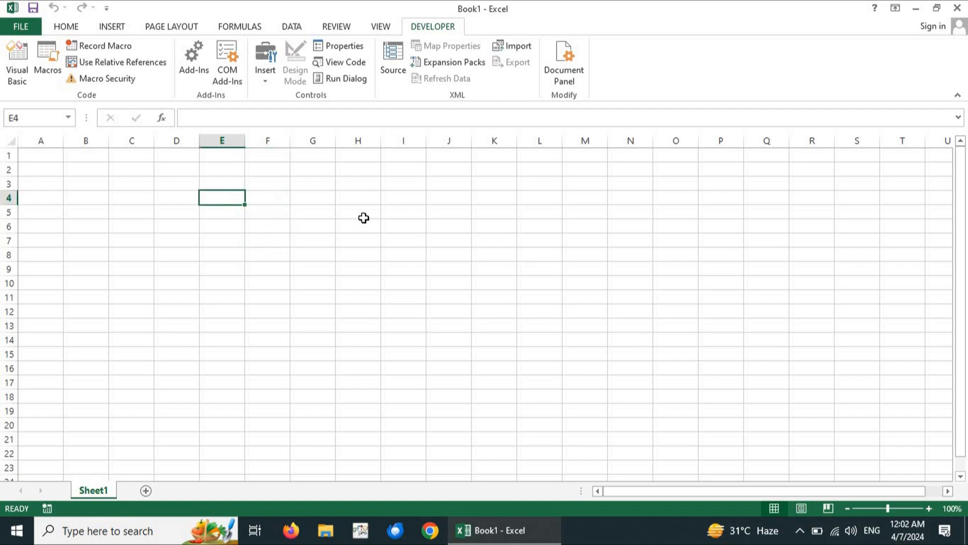
pyautogui.press('Left')
pyautogui.press('Up')
pyautogui.press('Left')
pyautogui.press('Up')
pyautogui.press('Left')
pyautogui.press('Up')
pyautogui.write('12')
pyautogui.press('Return')
pyautogui.write('43')
pyautogui.press('Return')
pyautogui.write('54')
# Step: Enter the values 5, 3 and 87 in cells C1 to C3
pyautogui.press('Up')
pyautogui.press('Up')
pyautogui.press('Right')
pyautogui.write('5')
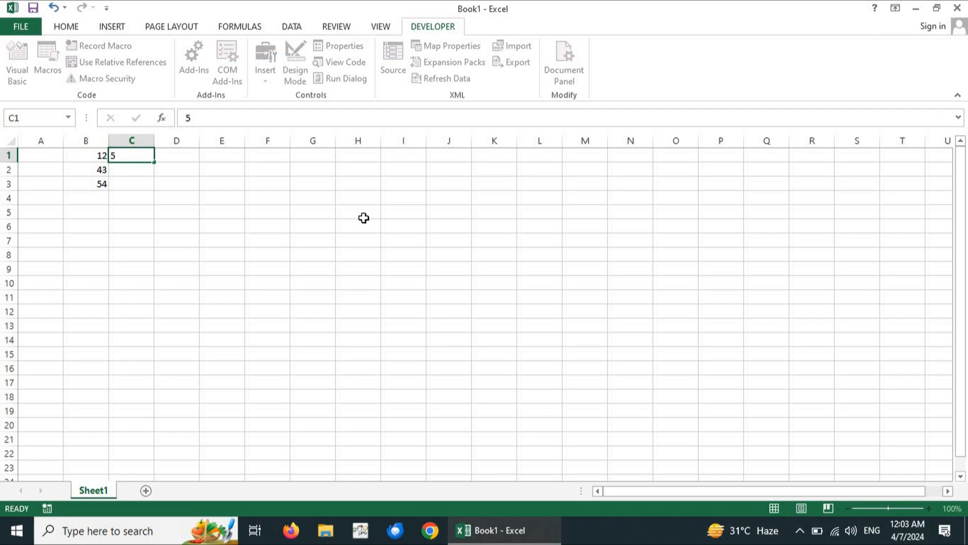
pyautogui.press('Return')
pyautogui.write('3')
pyautogui.press('Return')
pyautogui.write('87')
pyautogui.press('Return')
pyautogui.press('Return')
pyautogui.press('Up')
pyautogui.press('Up')
pyautogui.press('Up')
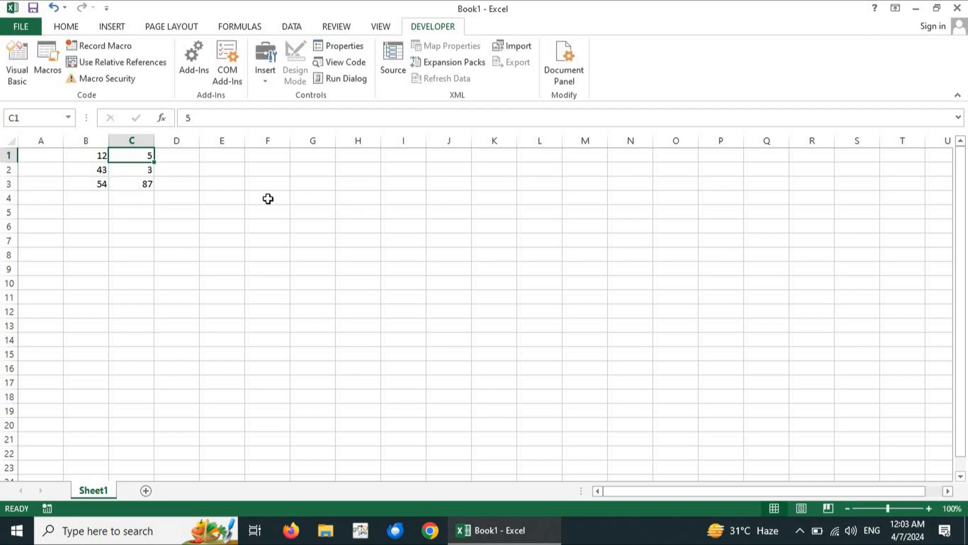
pyautogui.moveTo(78, 154); pyautogui.dragTo(131, 186)
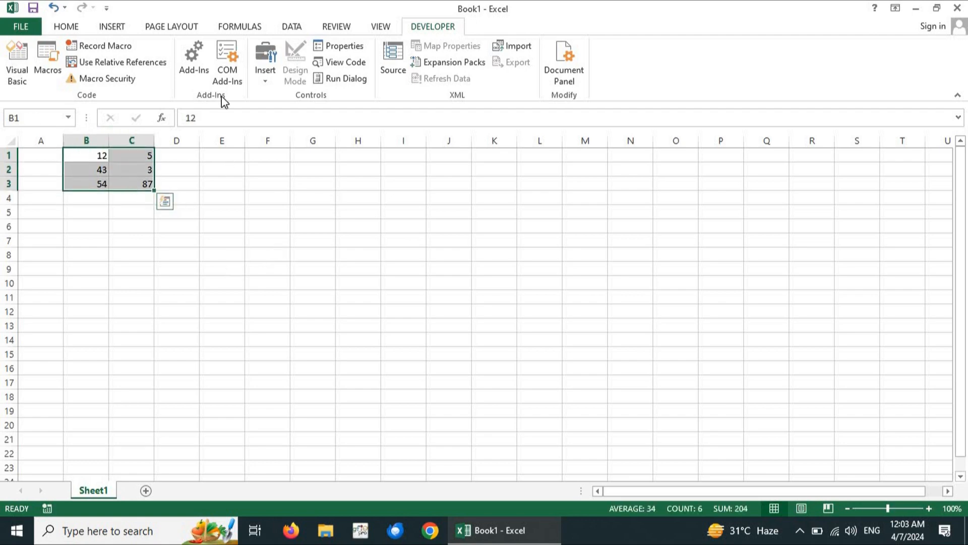
pyautogui.click(112, 26)
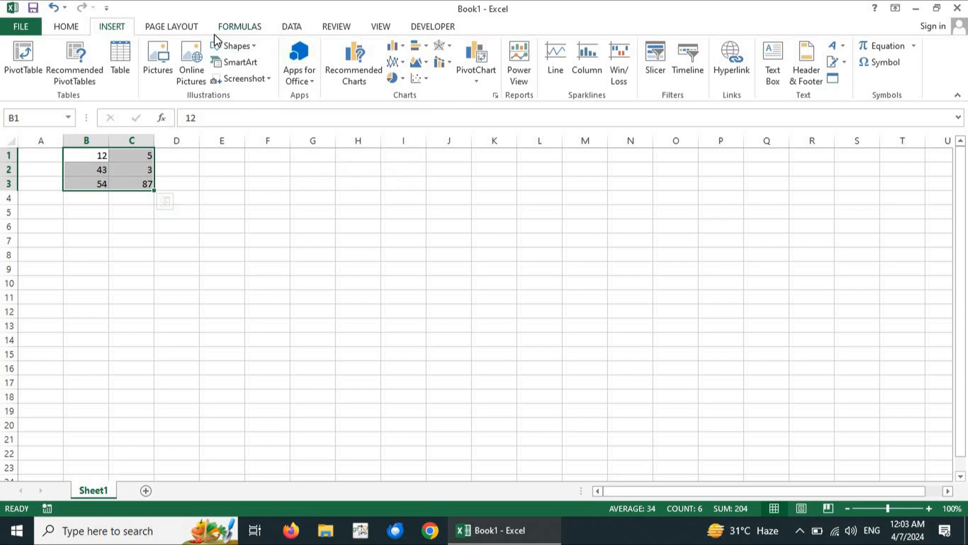
pyautogui.click(379, 31)
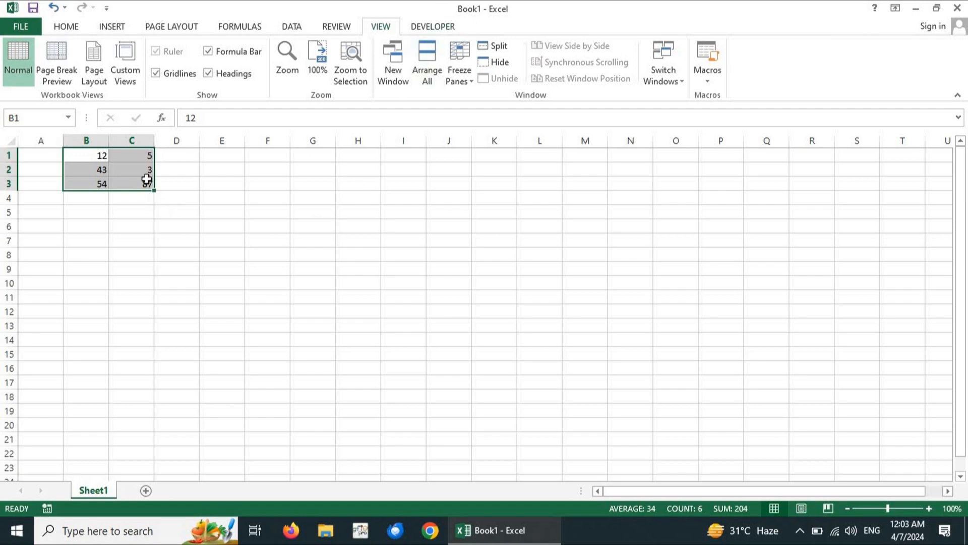
pyautogui.click(151, 257)
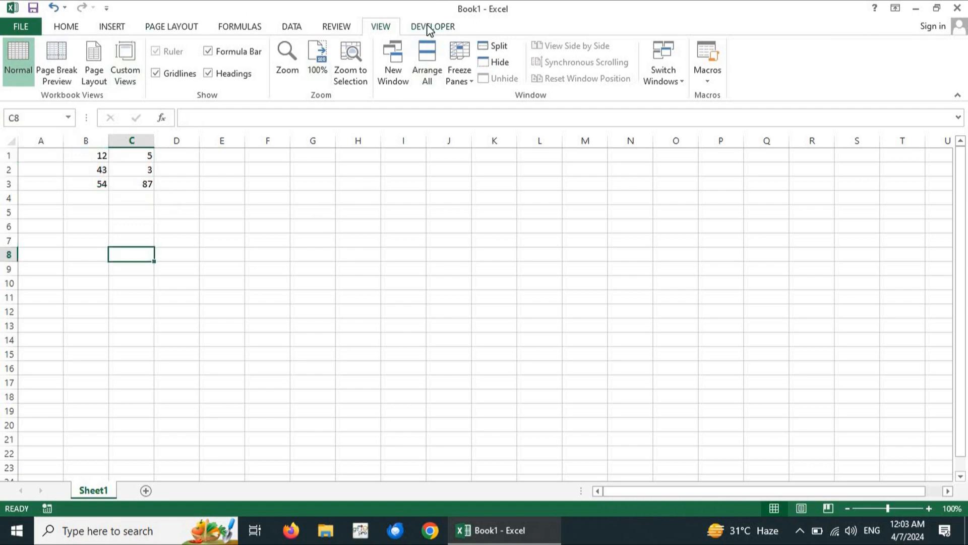
pyautogui.click(428, 28)
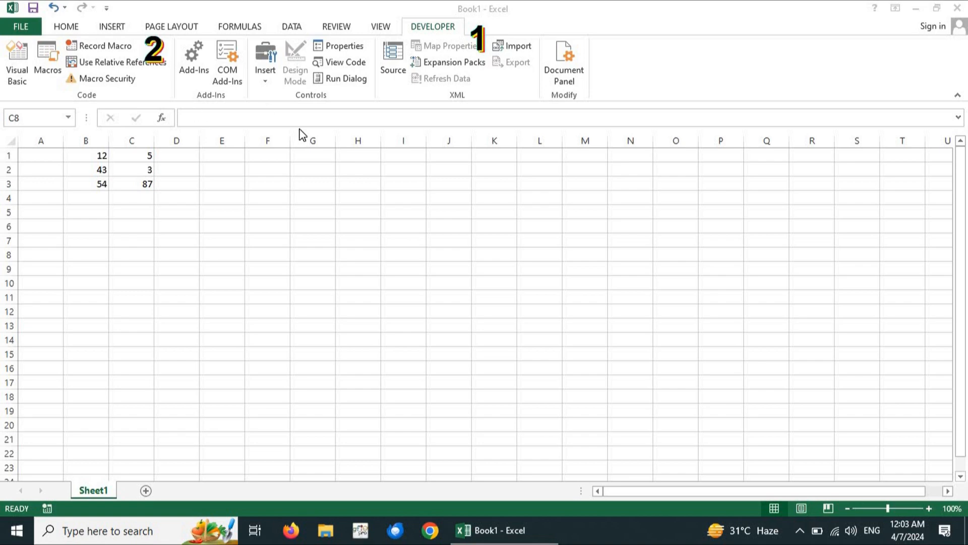
# Step: Delete the contents of the range B1:C3 and select the empty cell D7
pyautogui.click(271, 253)
pyautogui.moveTo(94, 157); pyautogui.dragTo(140, 190)
pyautogui.press('Delete')
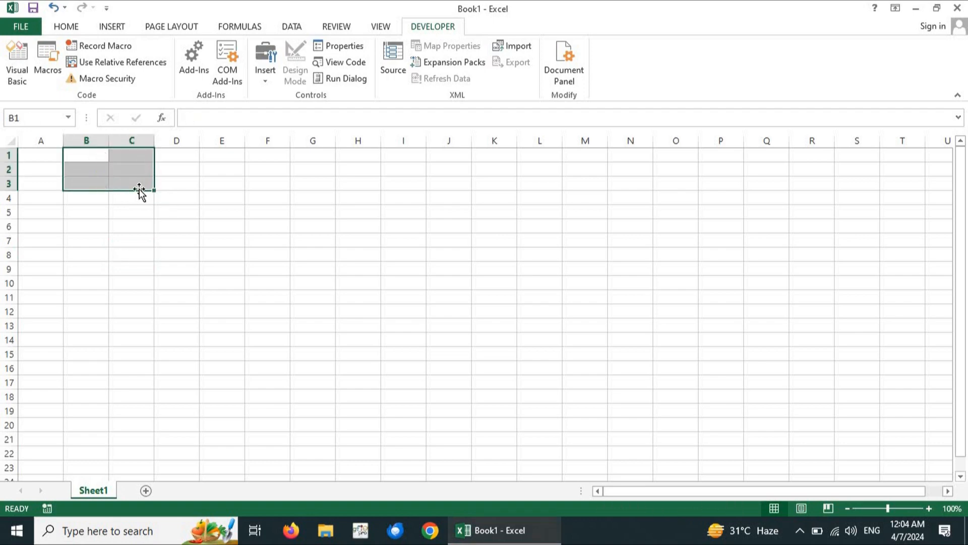
pyautogui.click(164, 238)
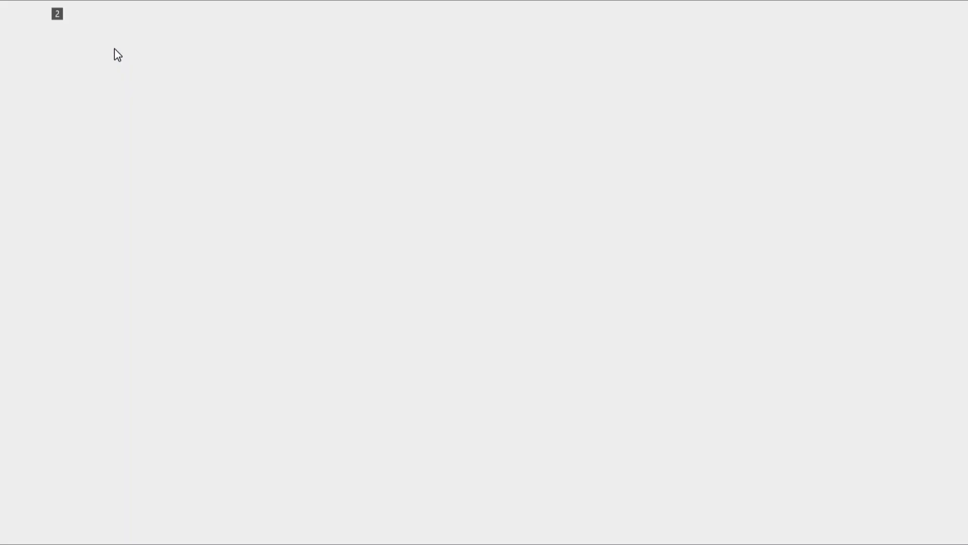
# Step: Set up a new macro recording named Macro1, stored in This Workbook
pyautogui.press('alt')
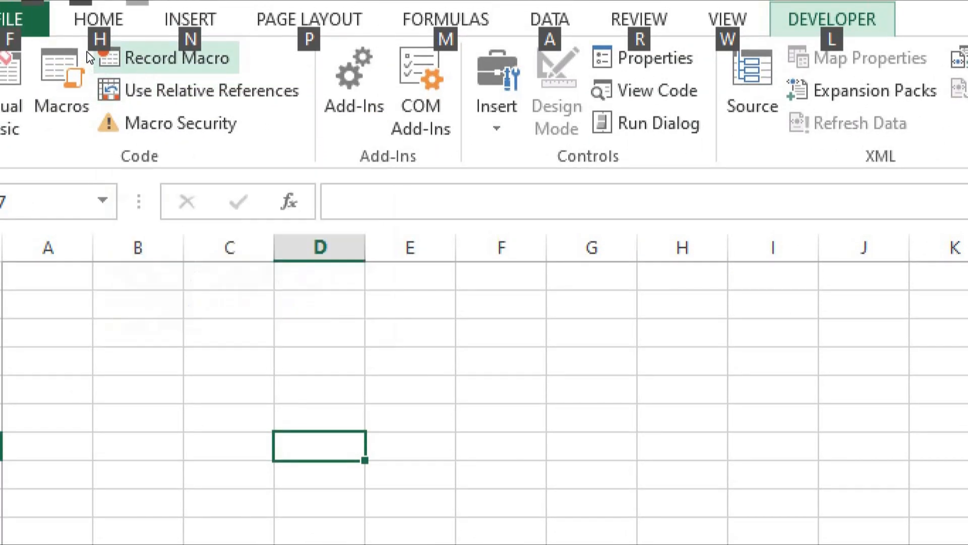
pyautogui.press('Escape')
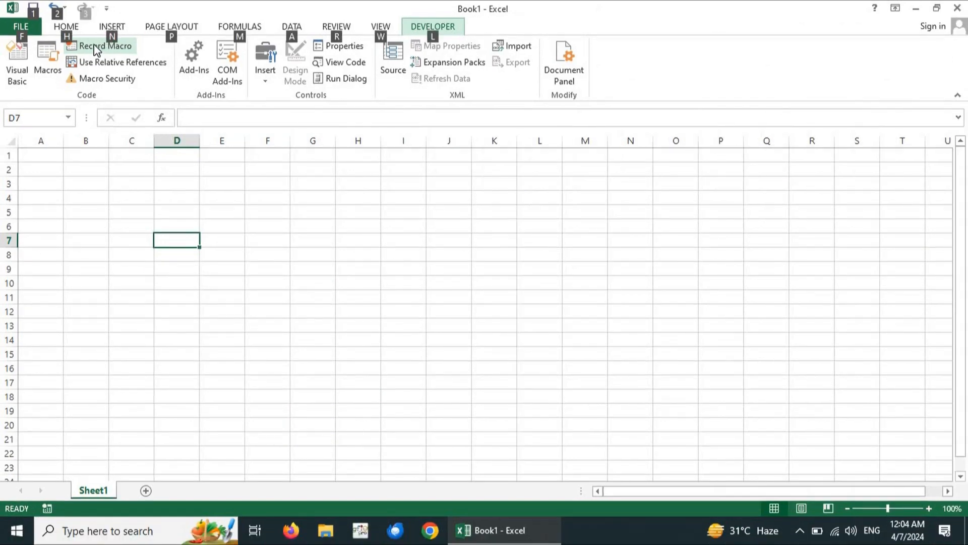
pyautogui.click(122, 57)
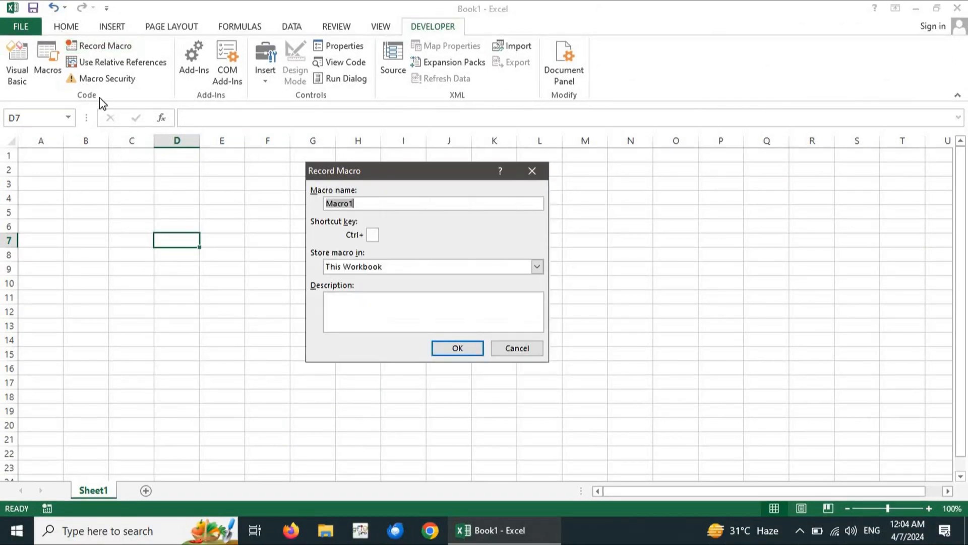
pyautogui.click(394, 203)
pyautogui.click(386, 267)
pyautogui.click(386, 270)
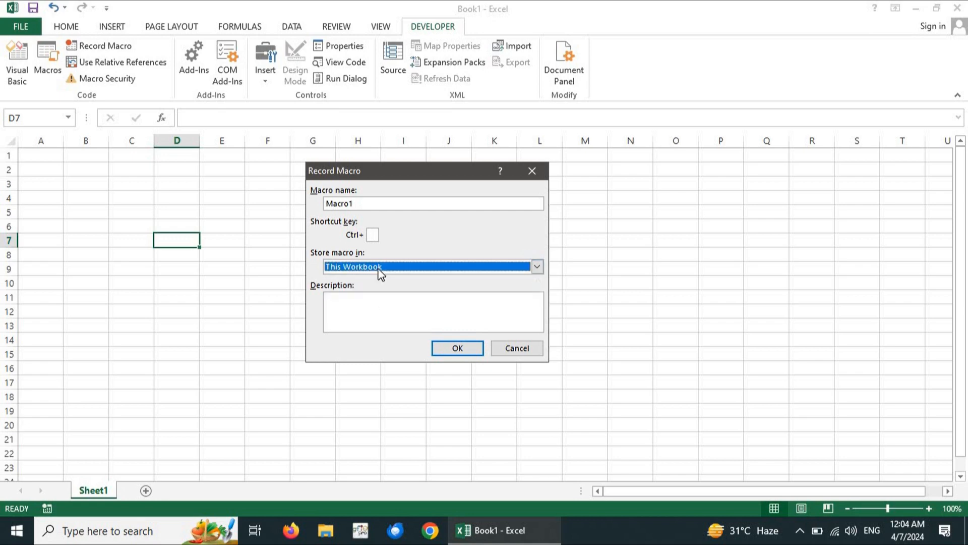
pyautogui.click(387, 270)
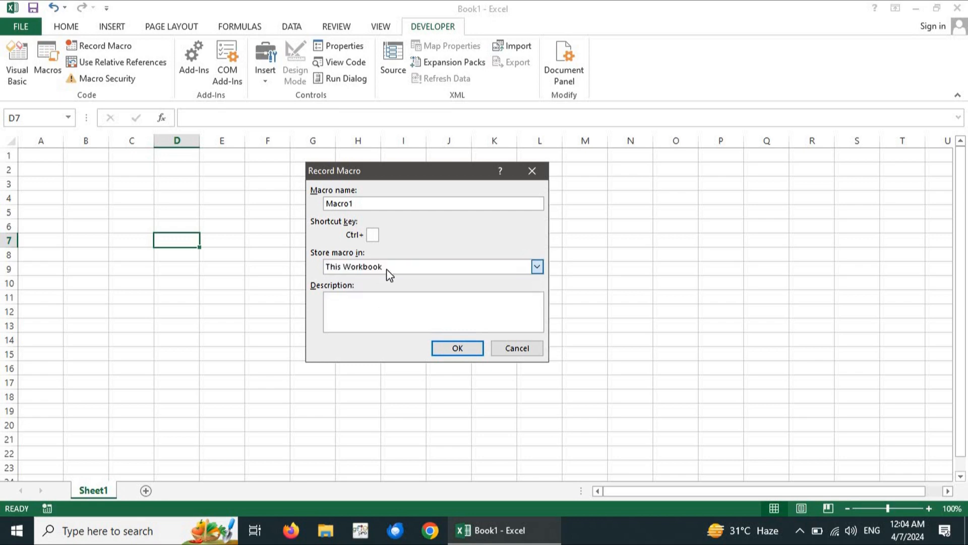
pyautogui.click(362, 313)
pyautogui.write('fhsjkhfsjdhfskjf')
pyautogui.hotkey('ctrl', 'a')
pyautogui.press('BackSpace')
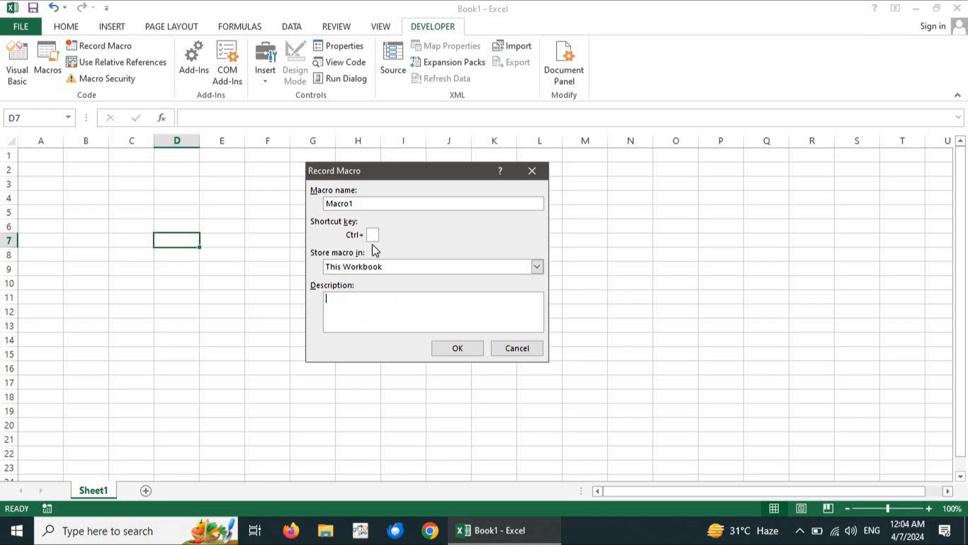
# Step: Start recording the macro with its description left empty
pyautogui.click(381, 208)
pyautogui.click(456, 347)
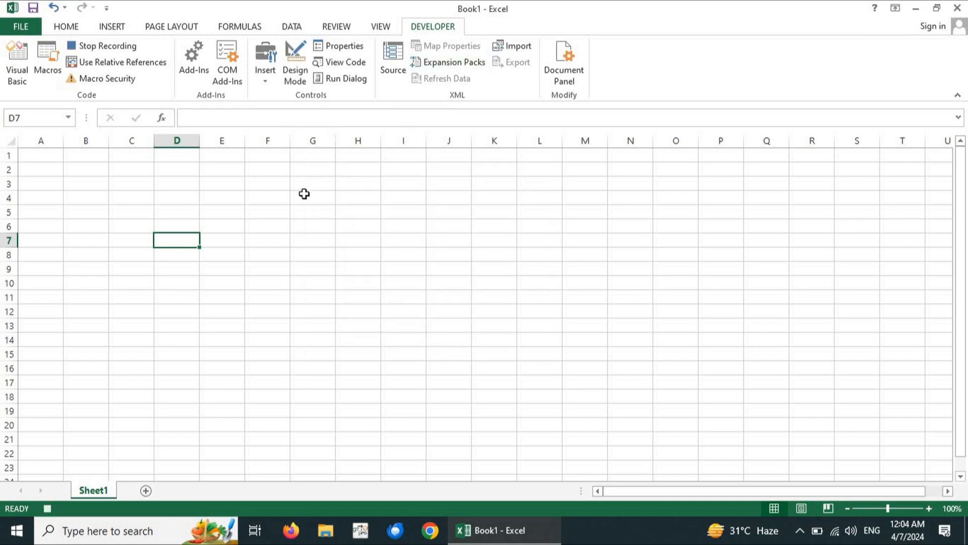
pyautogui.press('alt')
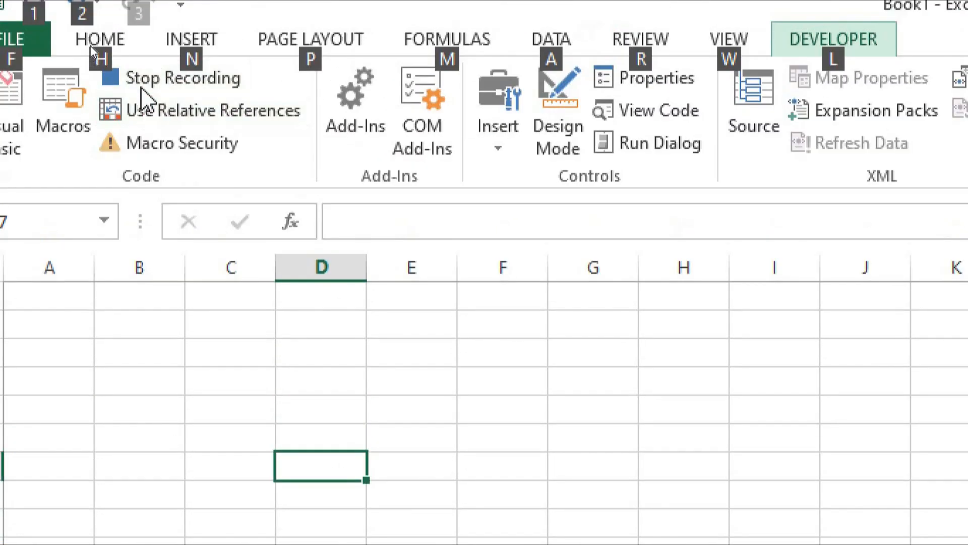
pyautogui.press('alt')
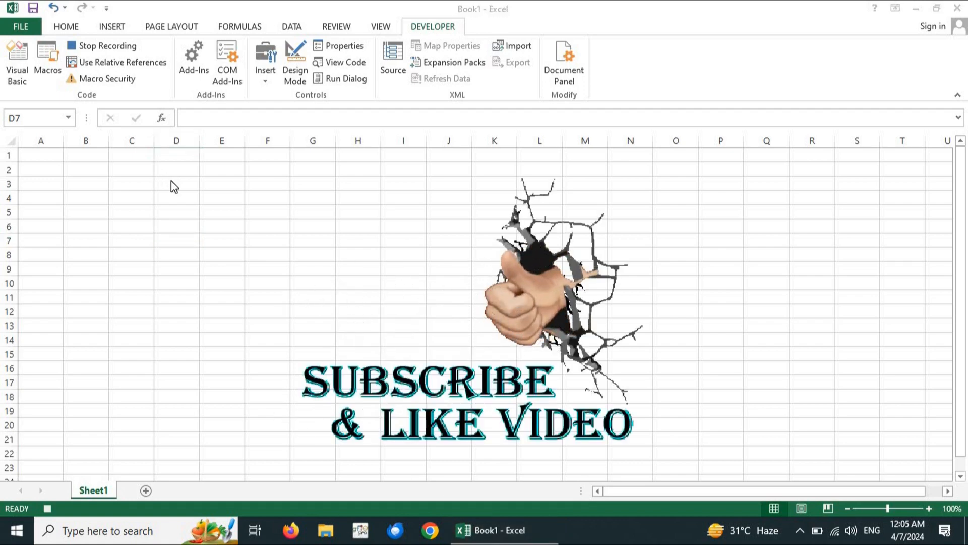
# Step: Enter the values 21, 43 and 54 in cells B1 to B3
pyautogui.click(85, 158)
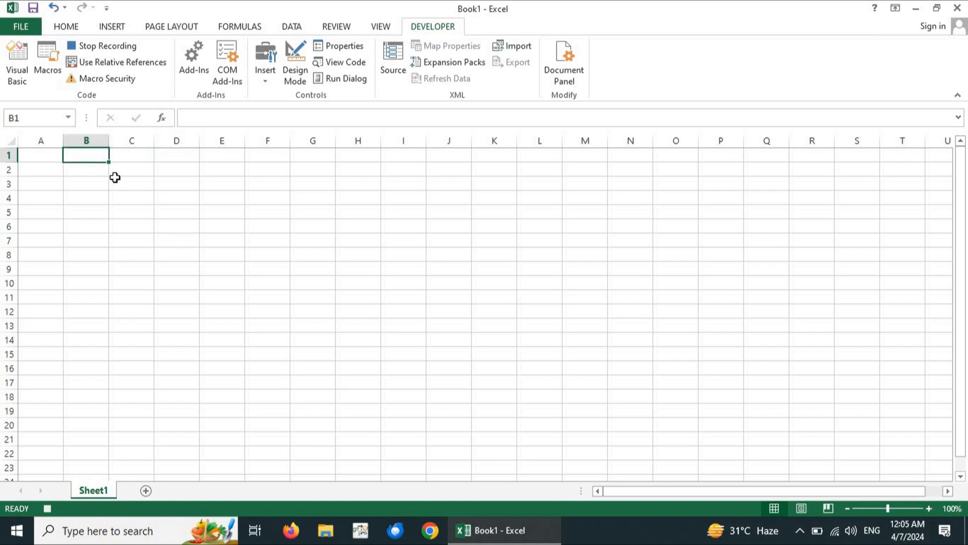
pyautogui.write('21')
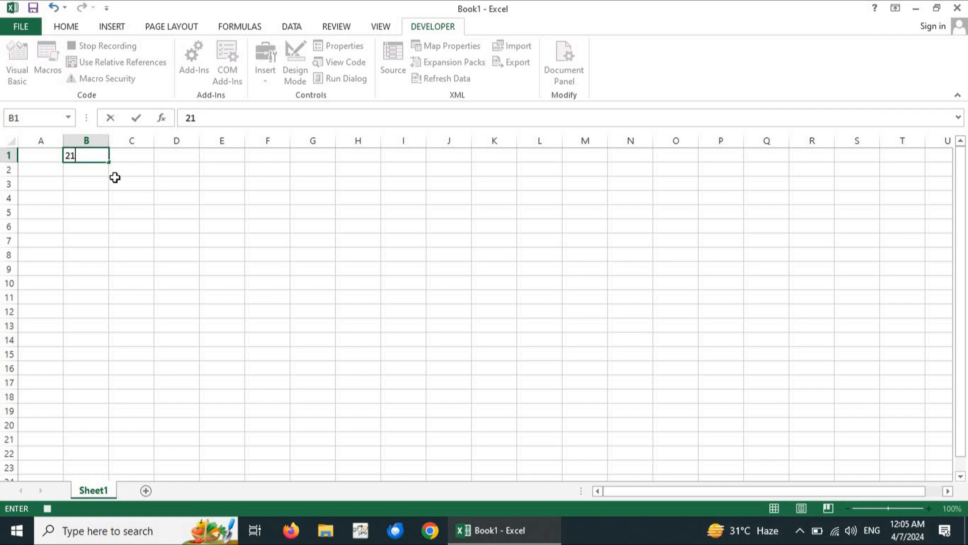
pyautogui.press('Return')
pyautogui.write('43')
pyautogui.press('Return')
pyautogui.write('54')
# Step: Enter the values 65, 43 and 32 in cells C1 to C3
pyautogui.press('Up')
pyautogui.press('Up')
pyautogui.press('Right')
pyautogui.write('65')
pyautogui.press('Return')
pyautogui.write('43')
pyautogui.press('Return')
pyautogui.write('32')
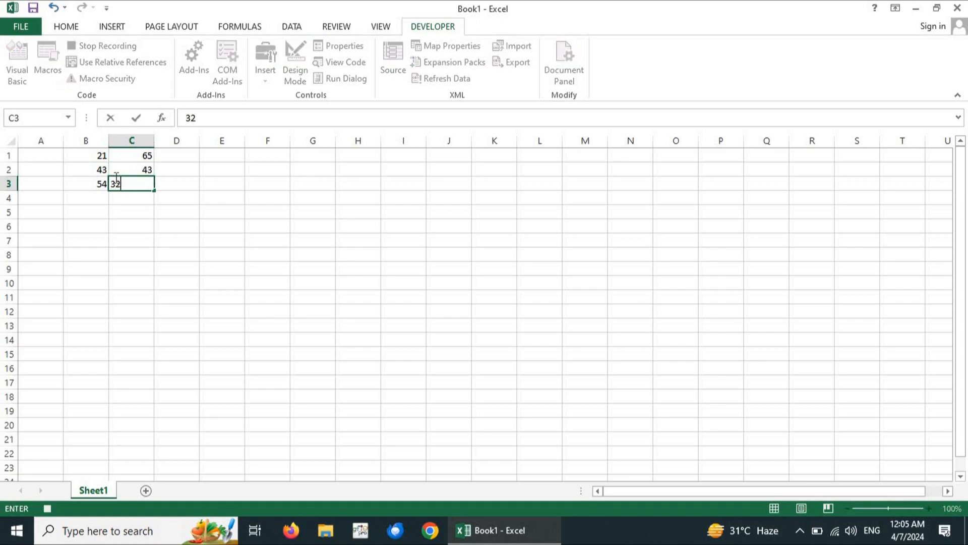
pyautogui.press('Return')
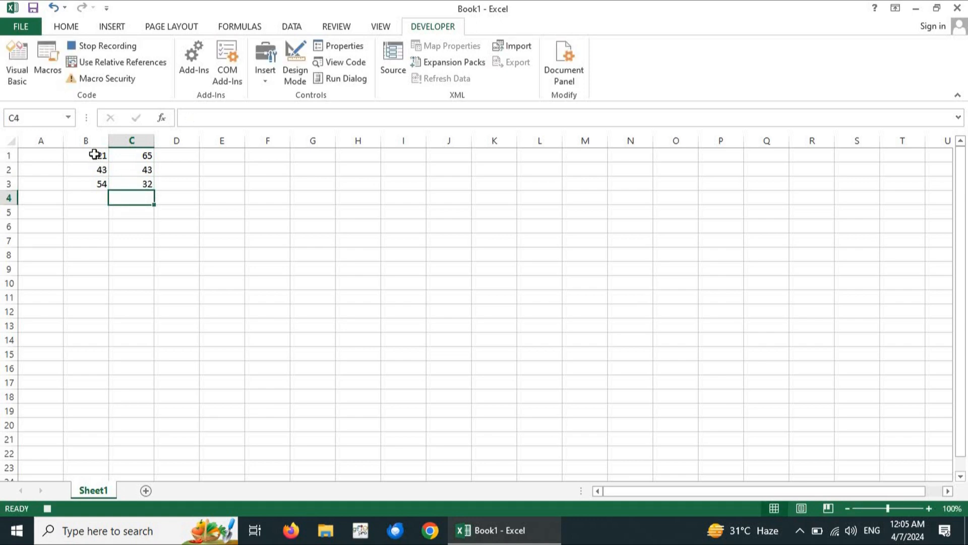
# Step: Insert a 3-D pie chart based on the range B1:C3
pyautogui.moveTo(93, 153); pyautogui.dragTo(134, 183)
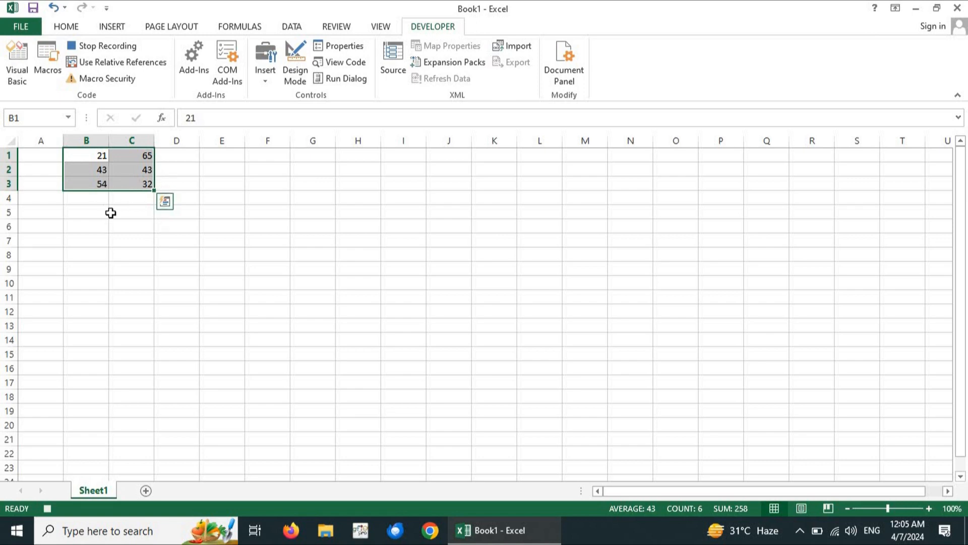
pyautogui.click(110, 29)
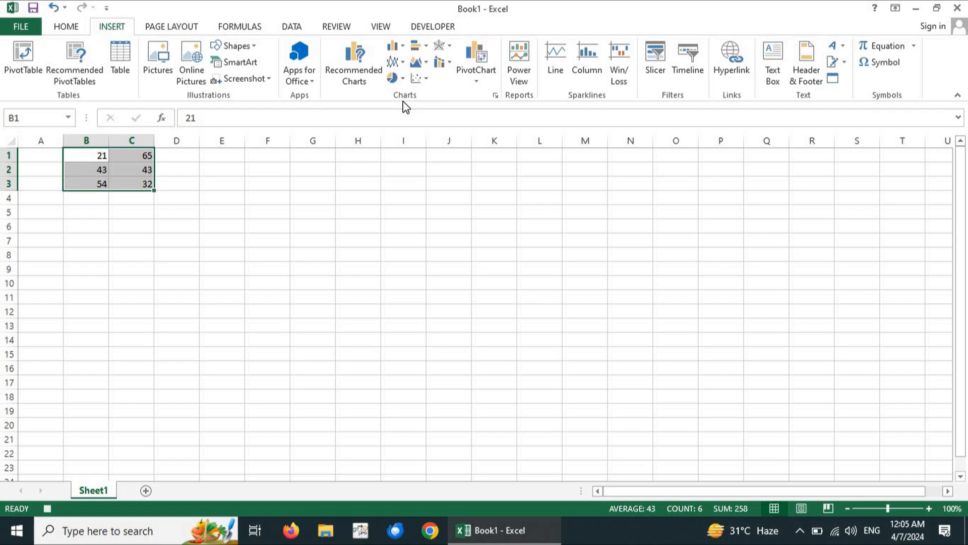
pyautogui.click(436, 25)
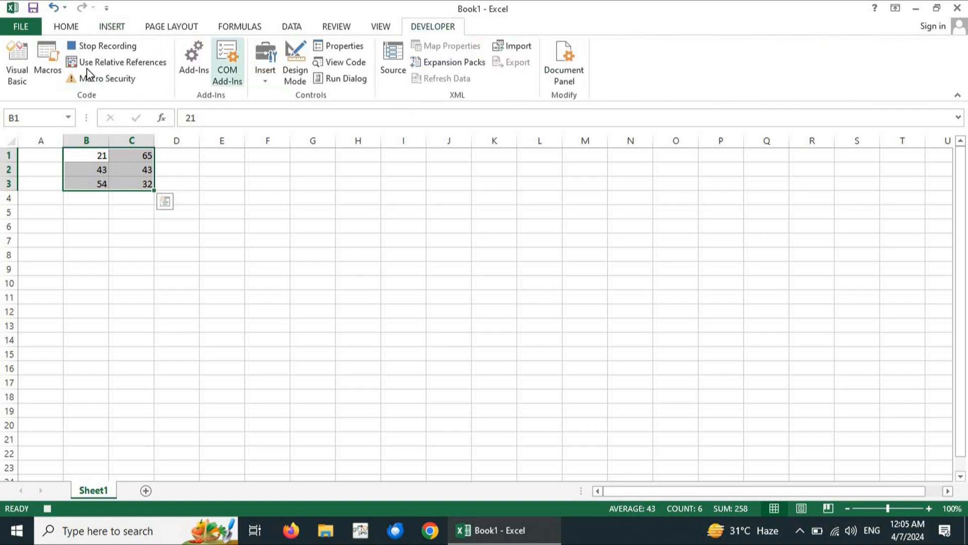
pyautogui.click(114, 26)
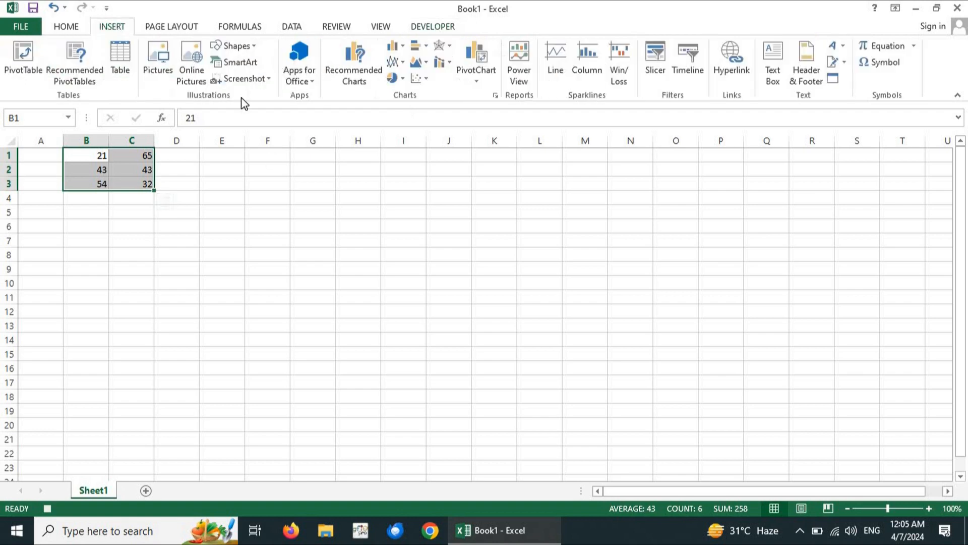
pyautogui.click(402, 79)
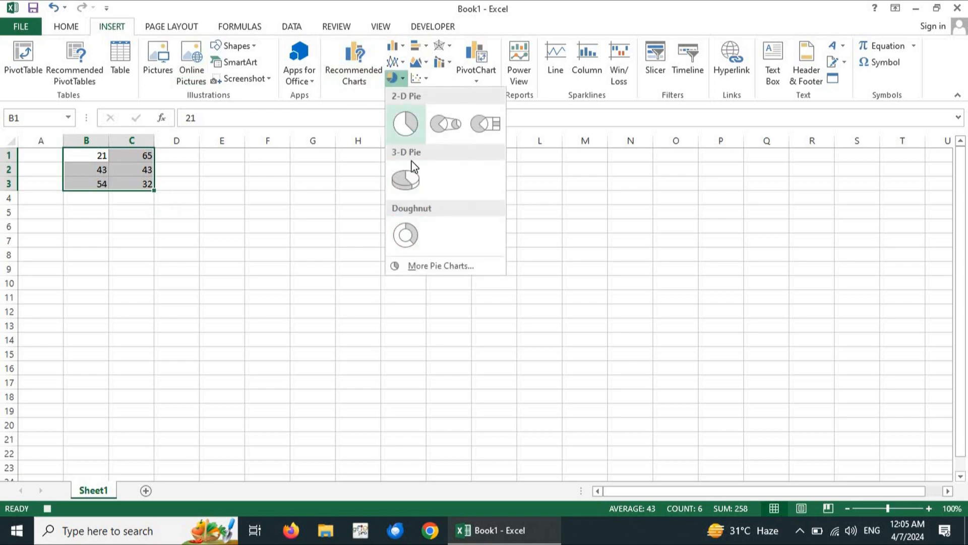
pyautogui.click(404, 179)
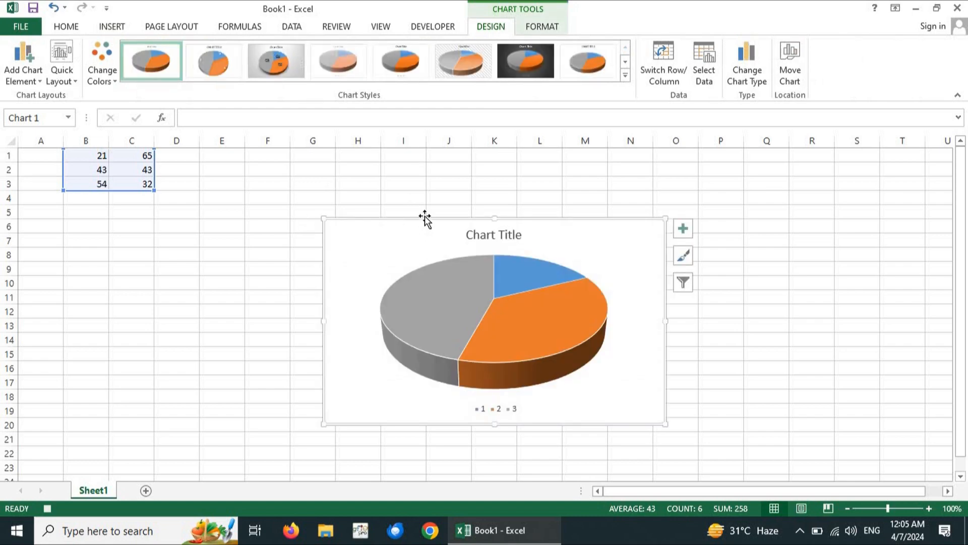
# Step: Move the pie chart closer to the data, with its upper-left corner near cell E4, and keep the chart selected
pyautogui.moveTo(322, 227); pyautogui.dragTo(297, 198)
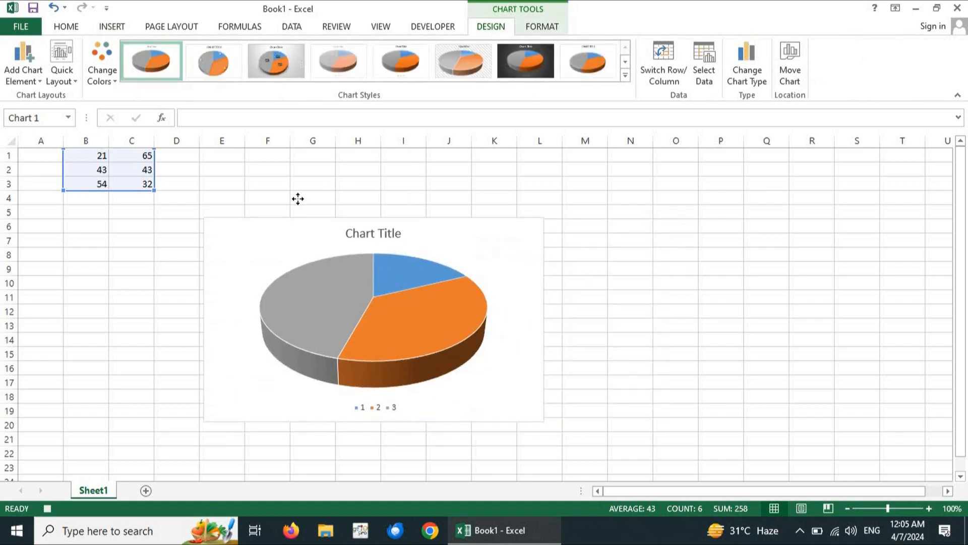
pyautogui.click(158, 279)
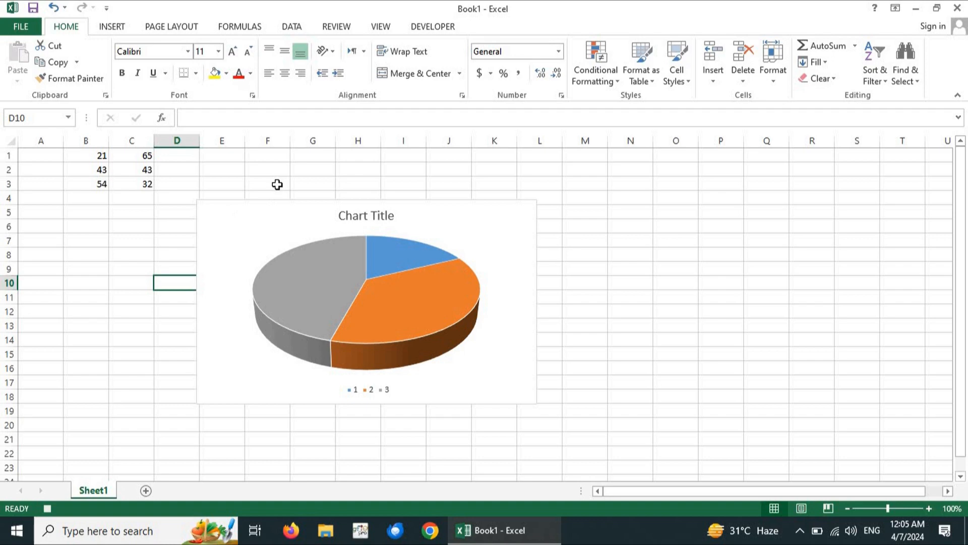
pyautogui.click(276, 205)
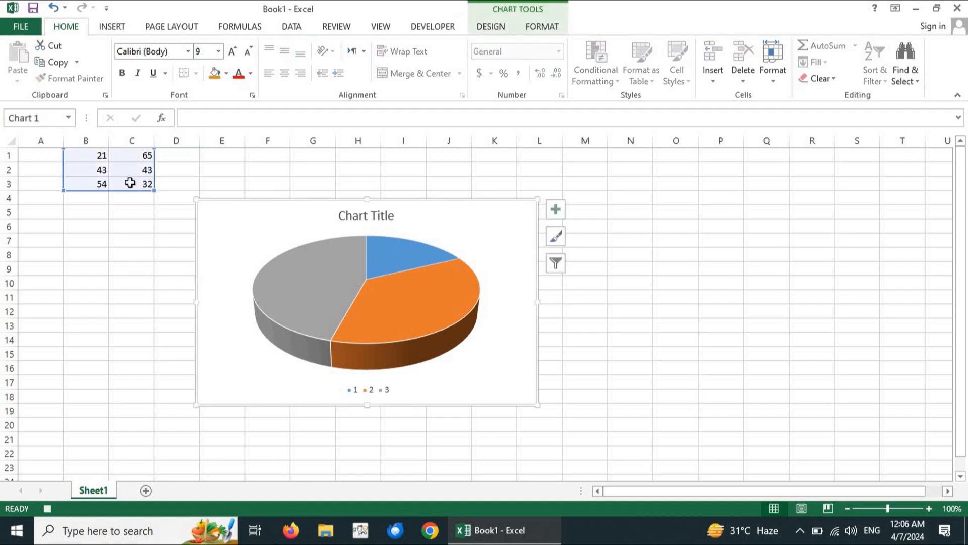
pyautogui.moveTo(347, 331)
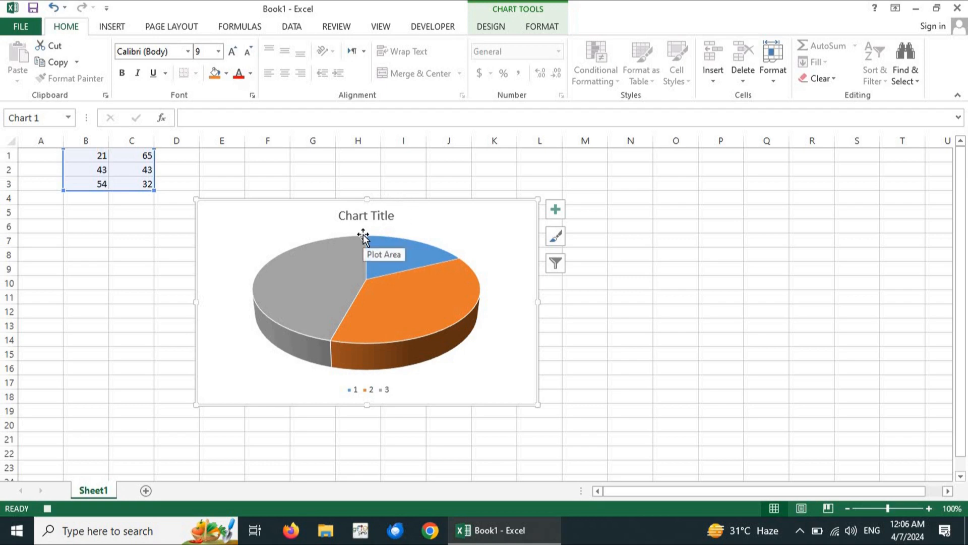
# Step: Stop the macro recording
pyautogui.click(435, 27)
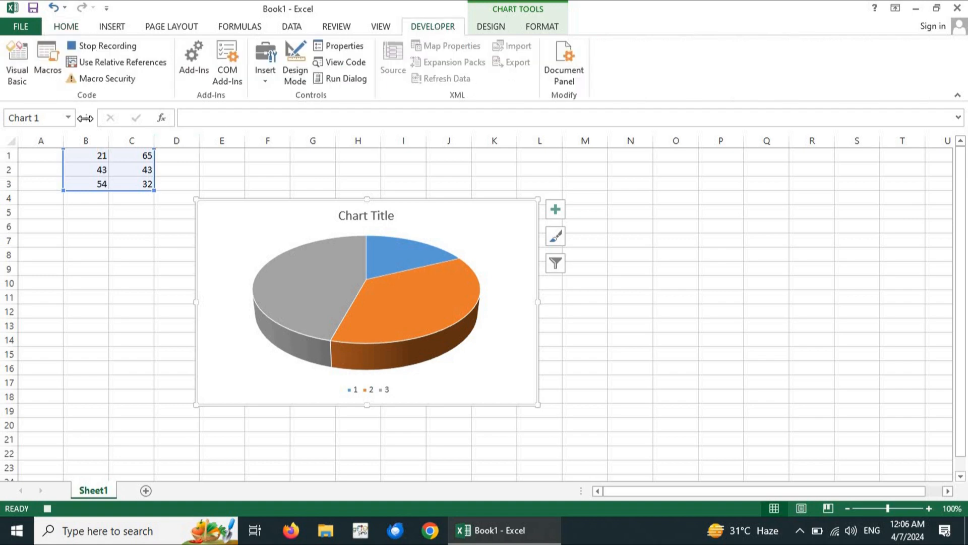
pyautogui.press('alt')
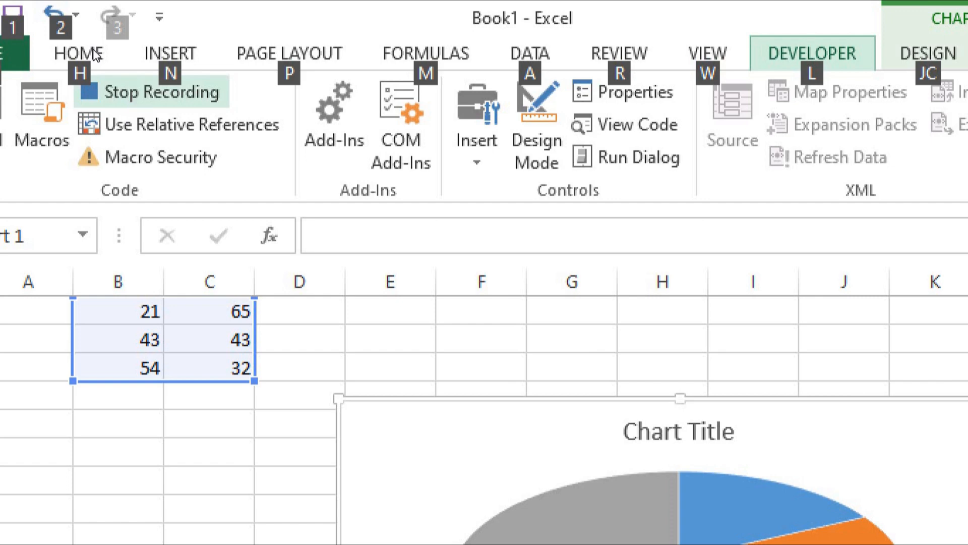
pyautogui.click(132, 98)
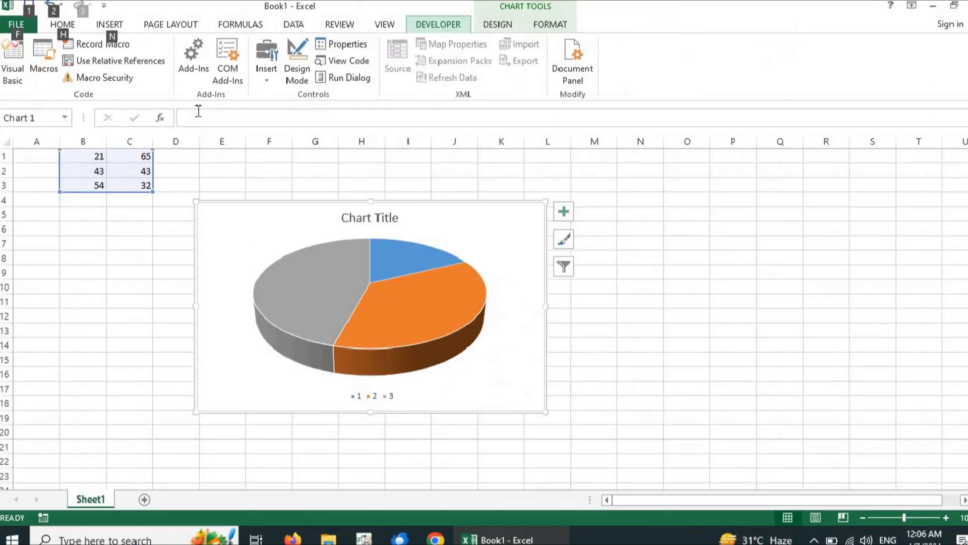
pyautogui.press('alt')
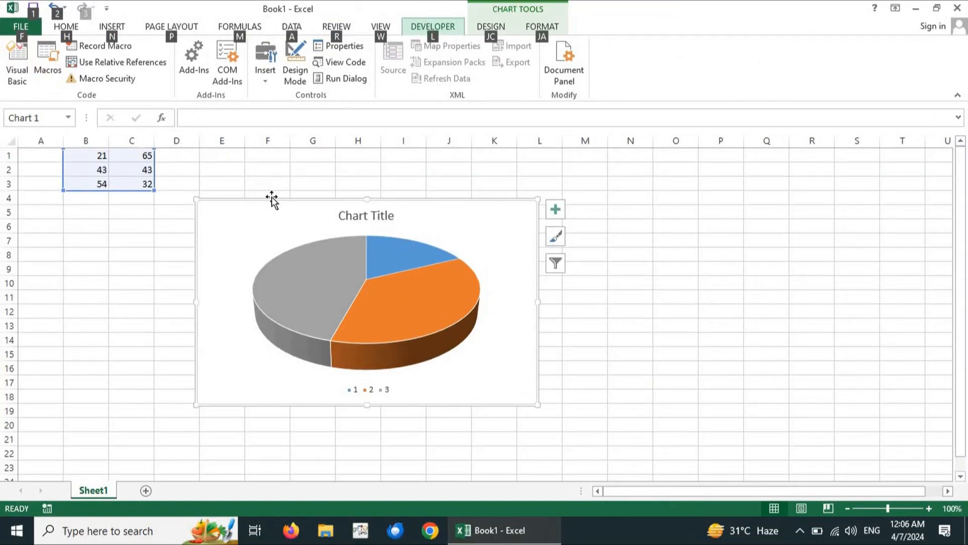
pyautogui.press('alt')
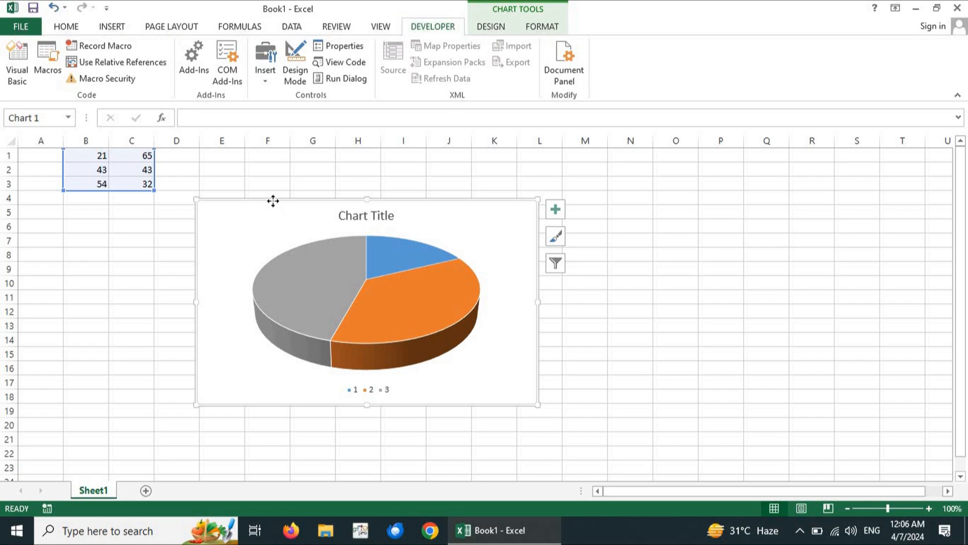
# Step: Delete the pie chart and the contents of the range B1:C3, leaving cell B1 selected
pyautogui.press('Delete')
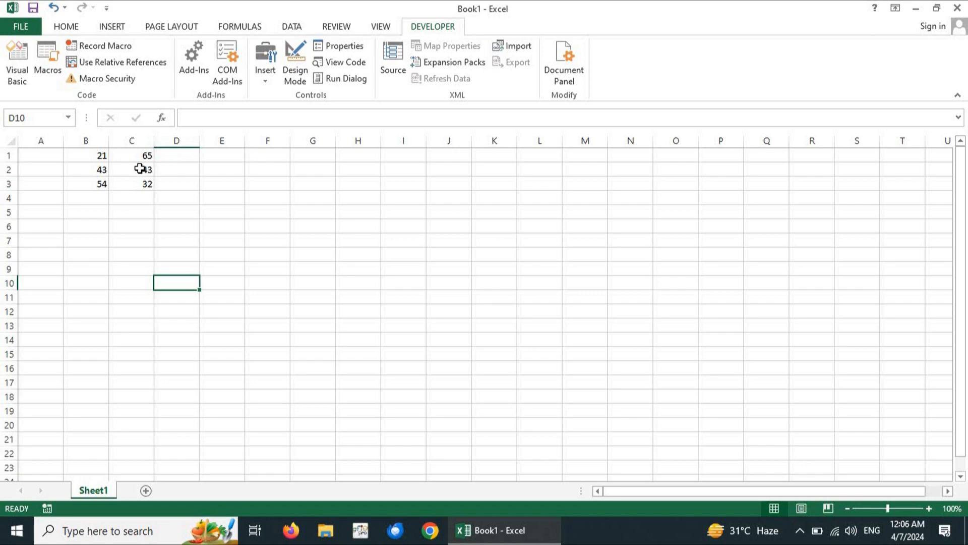
pyautogui.moveTo(94, 153); pyautogui.dragTo(147, 190)
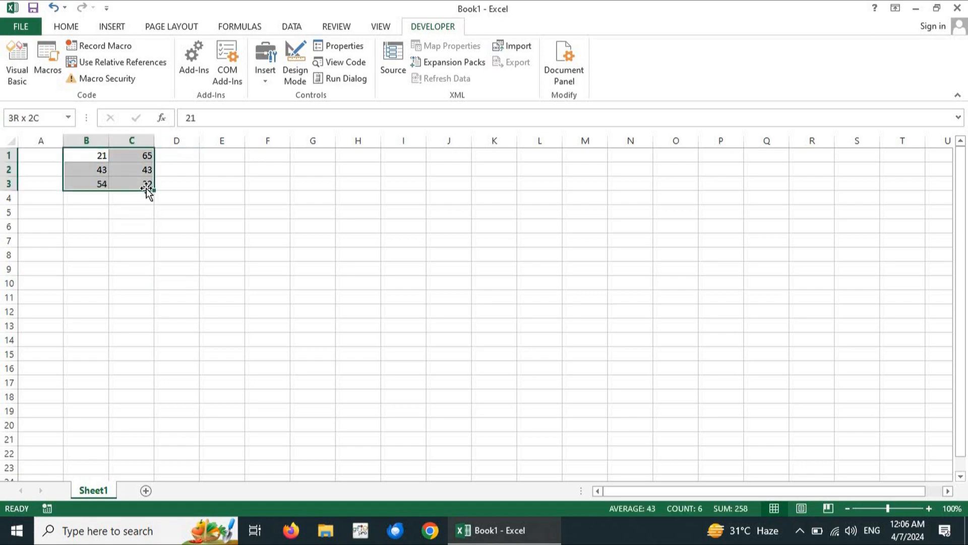
pyautogui.press('Delete')
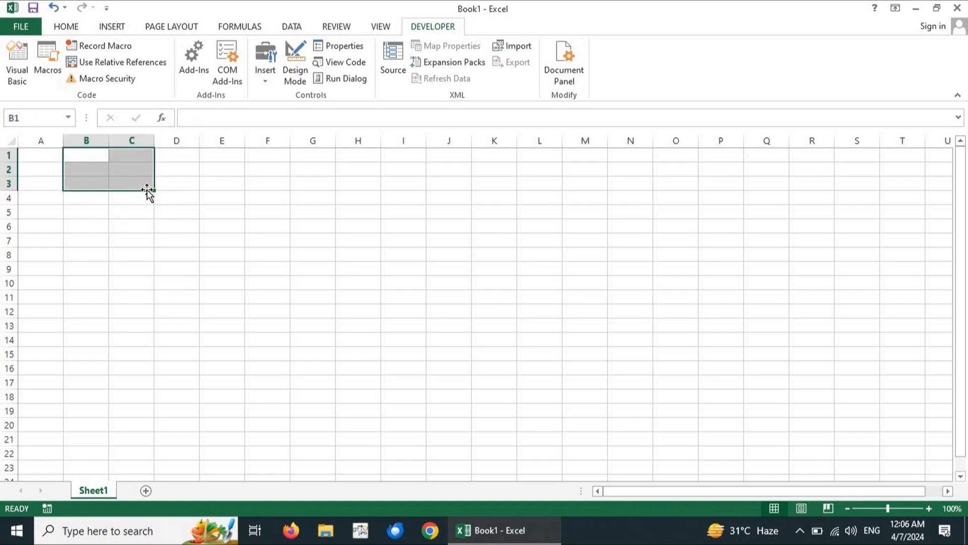
pyautogui.click(232, 265)
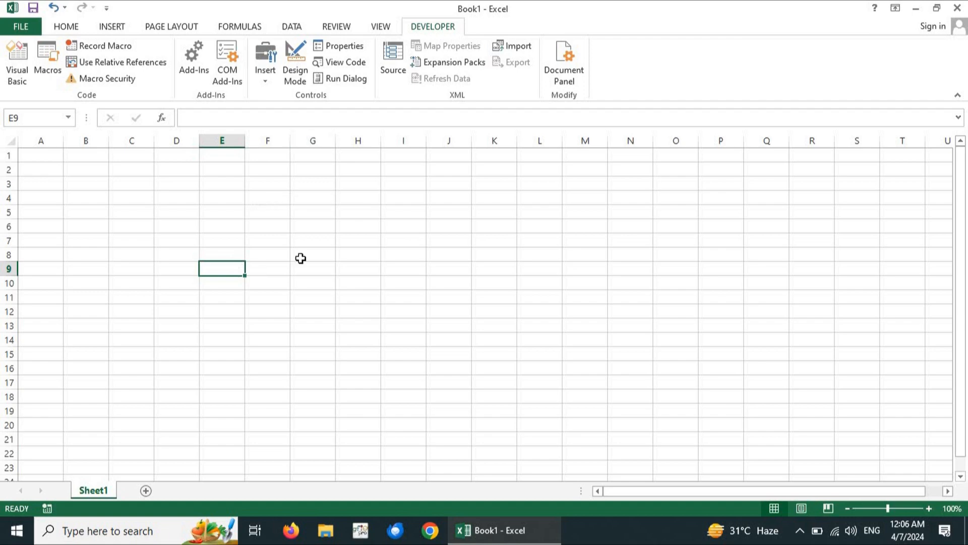
pyautogui.click(84, 155)
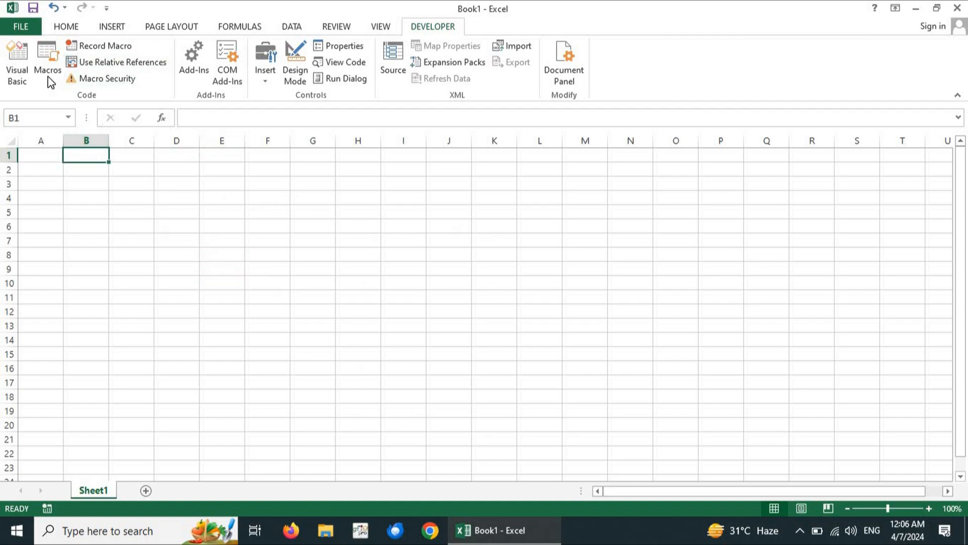
pyautogui.press('alt')
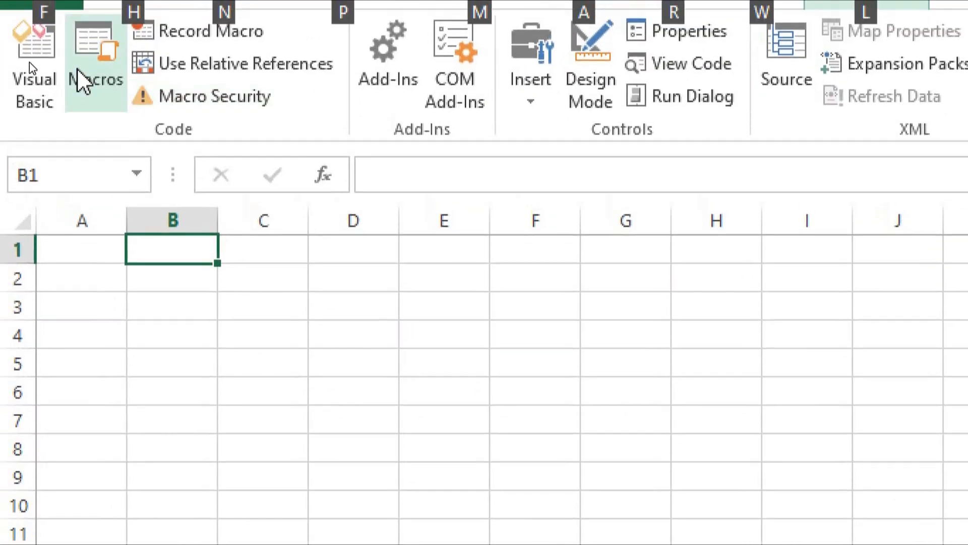
pyautogui.press('alt')
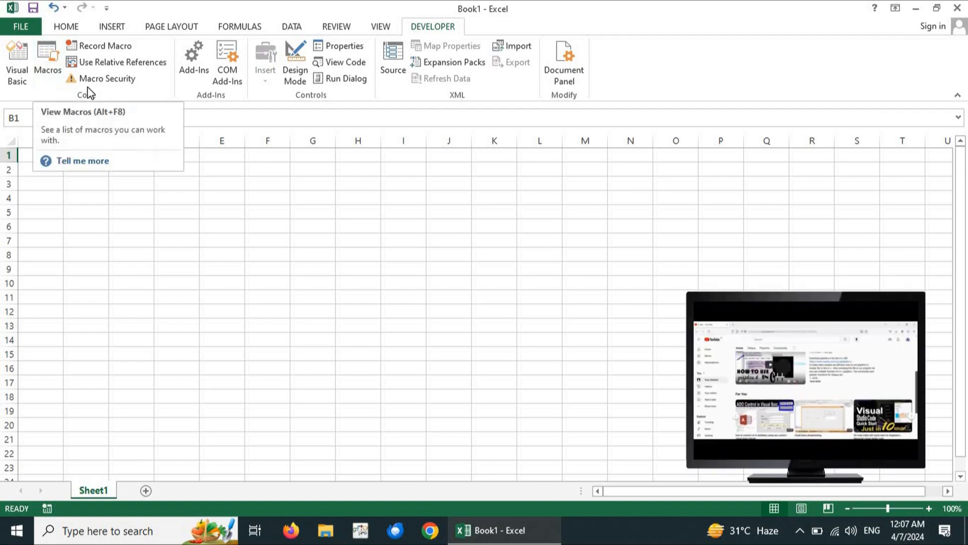
# Step: Run Macro1 on the cleared Sheet1
pyautogui.hotkey('ctrl', '0')
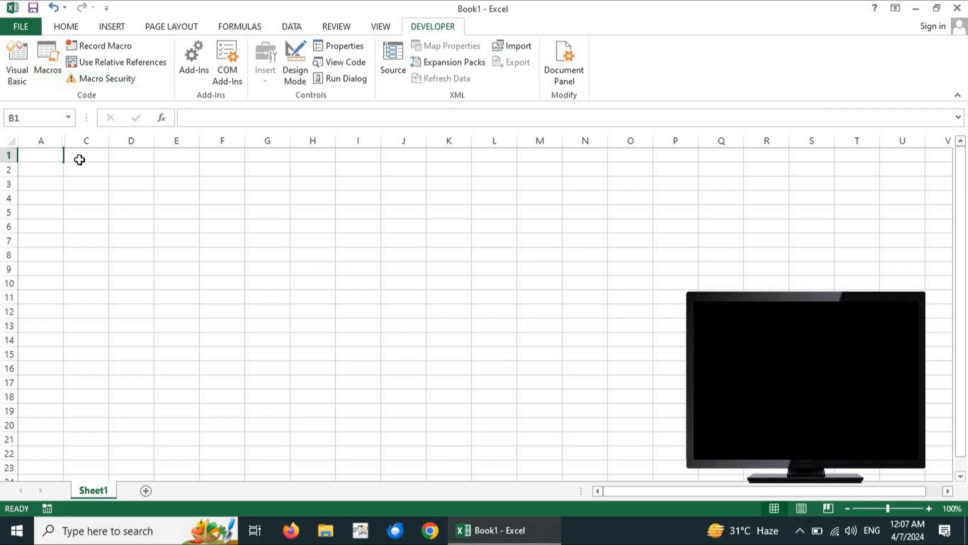
pyautogui.click(81, 159)
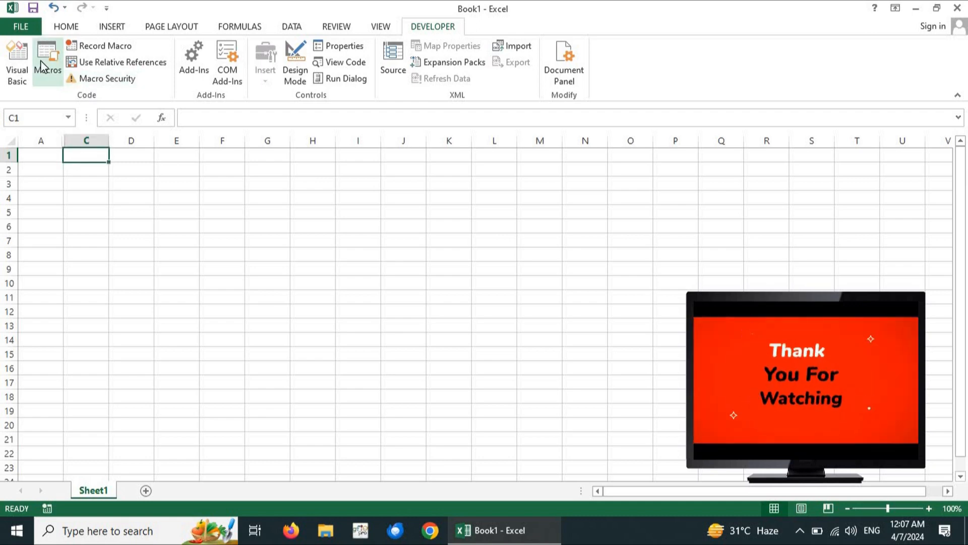
pyautogui.click(46, 59)
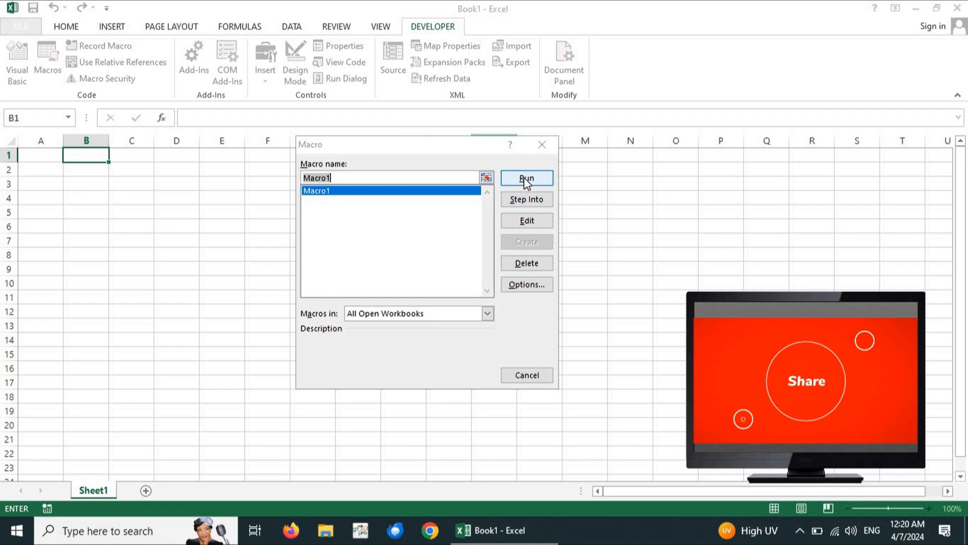
pyautogui.click(525, 178)
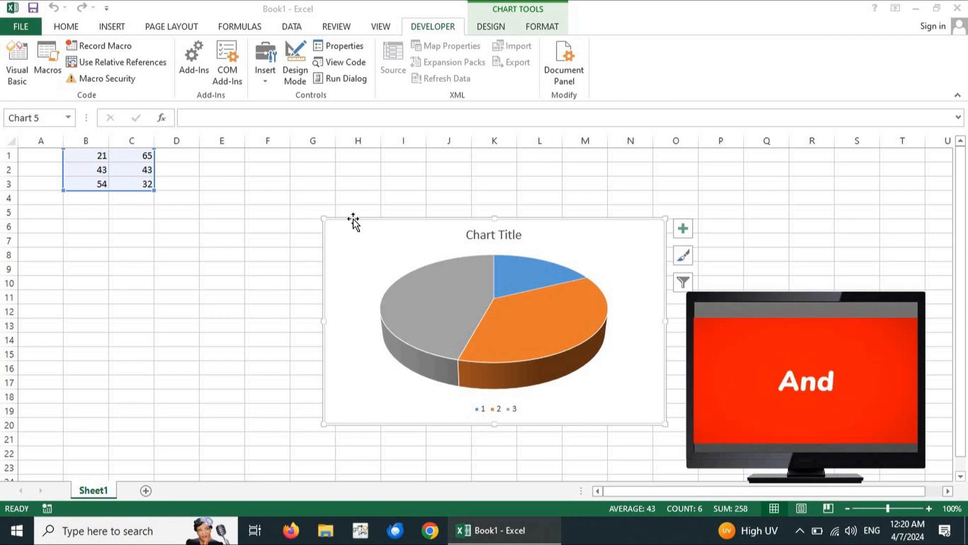
# Step: Delete the chart produced by the macro and clear the range B1:C3, leaving cell B1 selected
pyautogui.press('Delete')
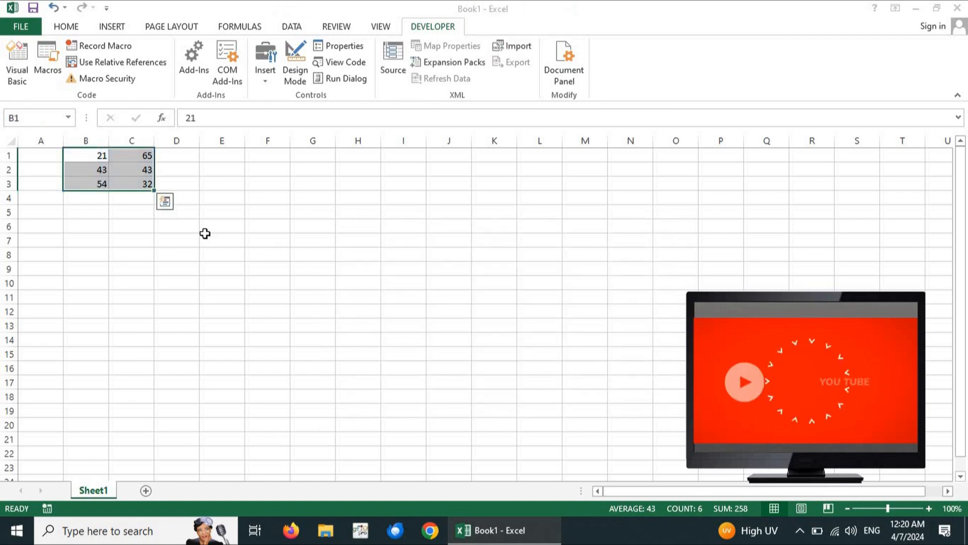
pyautogui.press('Delete')
pyautogui.click(76, 154)
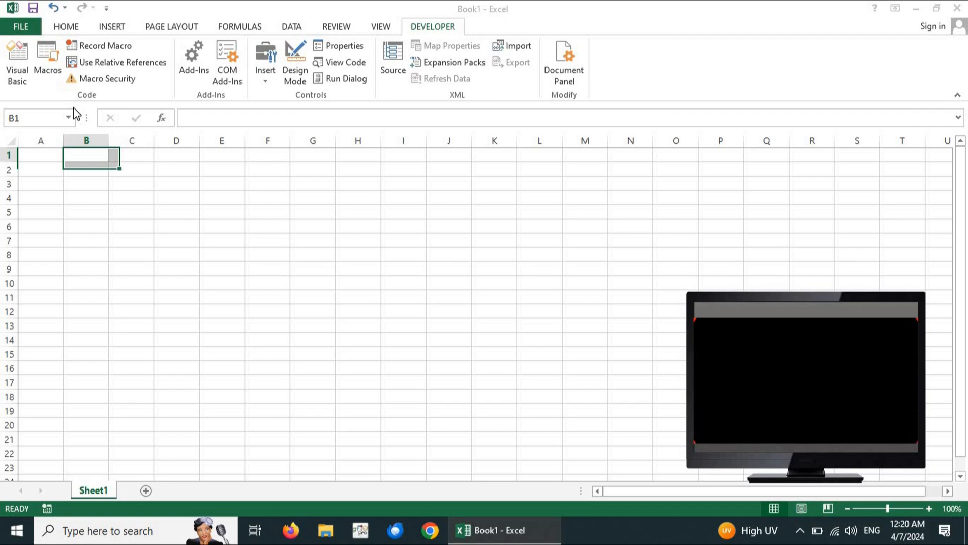
# Step: Run Macro1 once more with cell B1 as the active cell
pyautogui.click(48, 78)
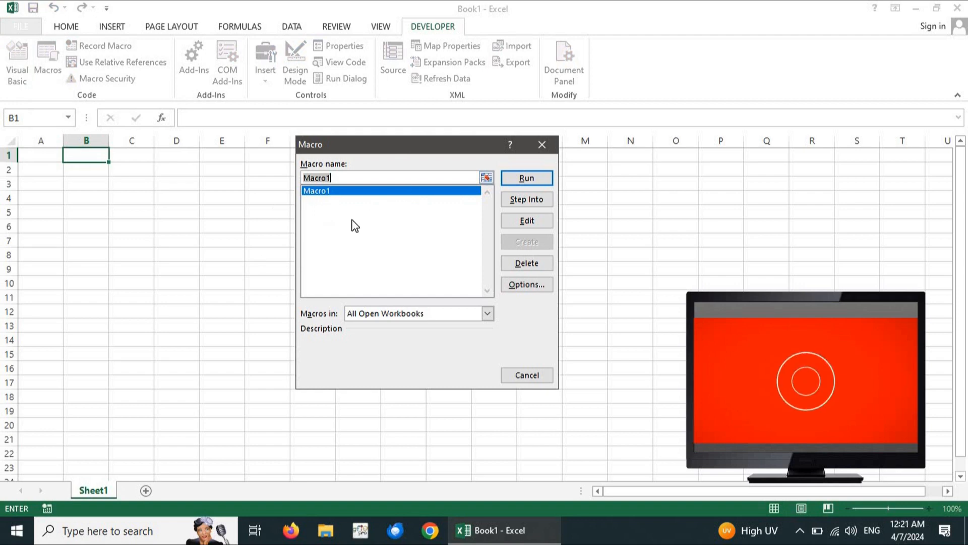
pyautogui.click(358, 175)
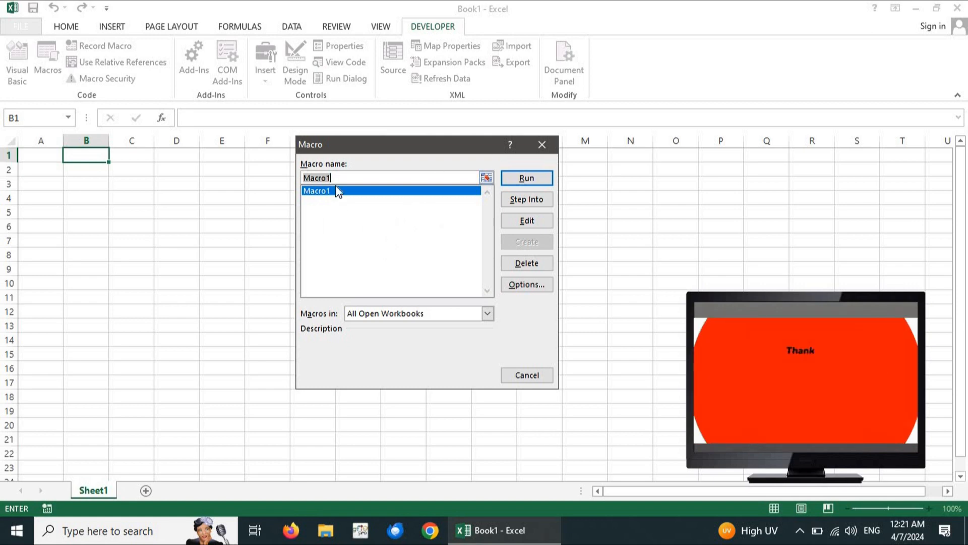
pyautogui.click(526, 178)
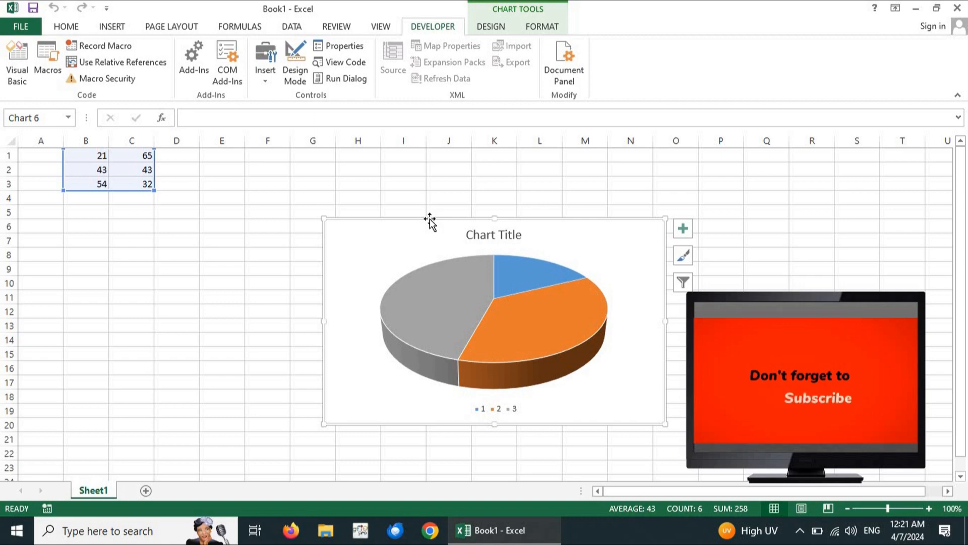
# Step: Delete the regenerated pie chart and the data in B1:C3, and select cell C4
pyautogui.press('Delete')
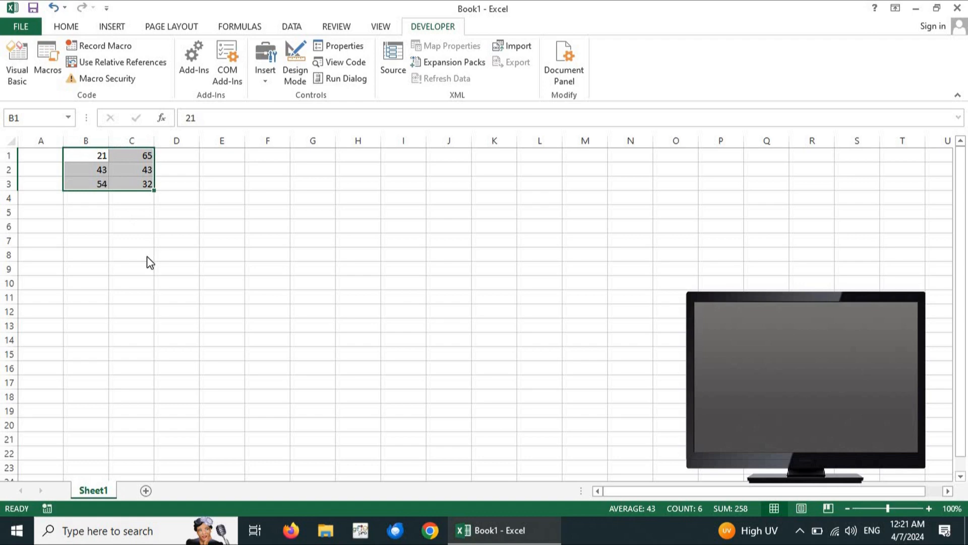
pyautogui.hotkey('ctrl', '1')
pyautogui.click(591, 411)
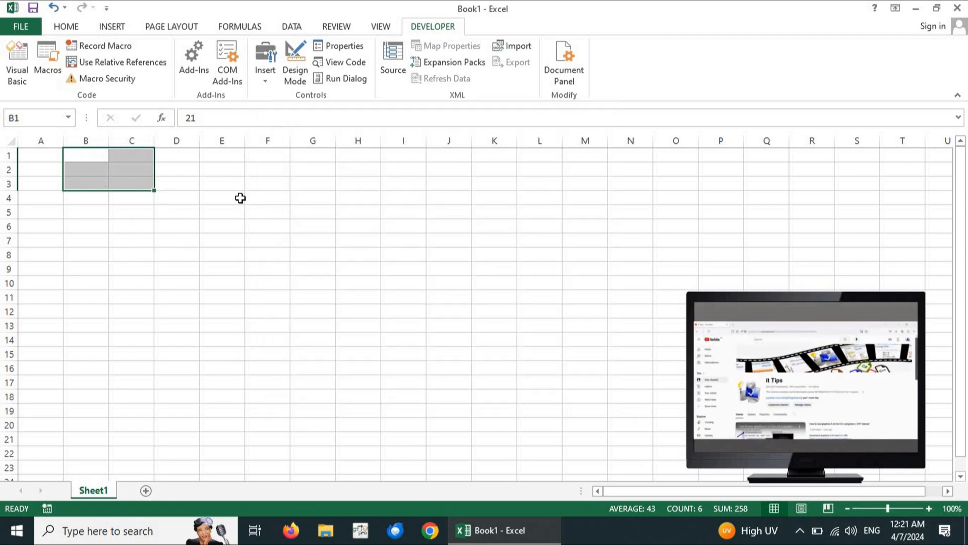
pyautogui.press('Delete')
pyautogui.click(123, 202)
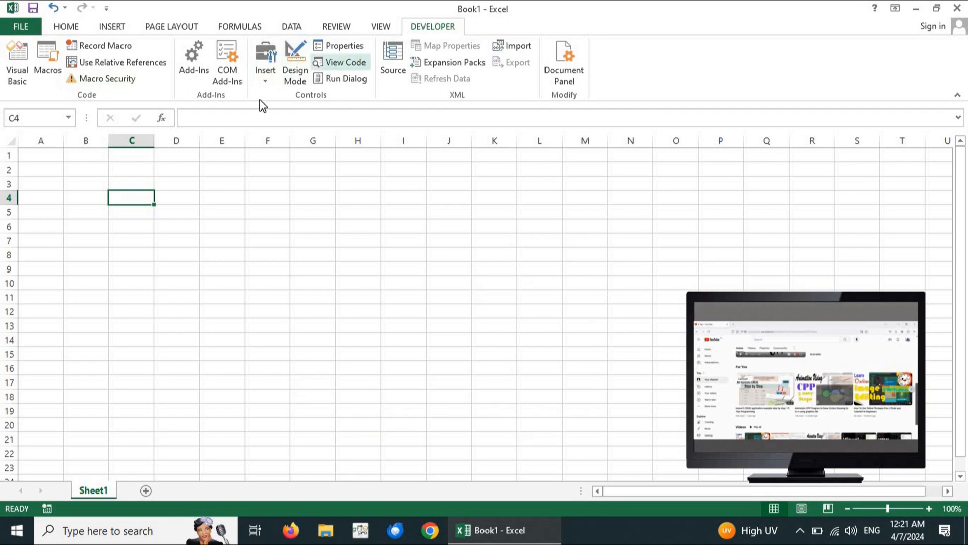
# Step: Open the code of Sheet1 in the Visual Basic editor and maximize the editor window
pyautogui.press('alt')
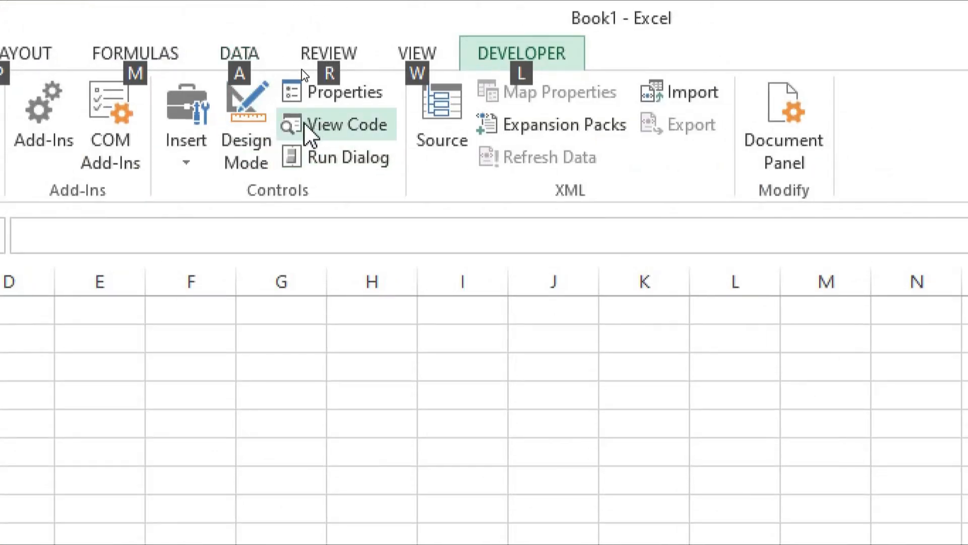
pyautogui.moveTo(146, 221); pyautogui.dragTo(270, 136)
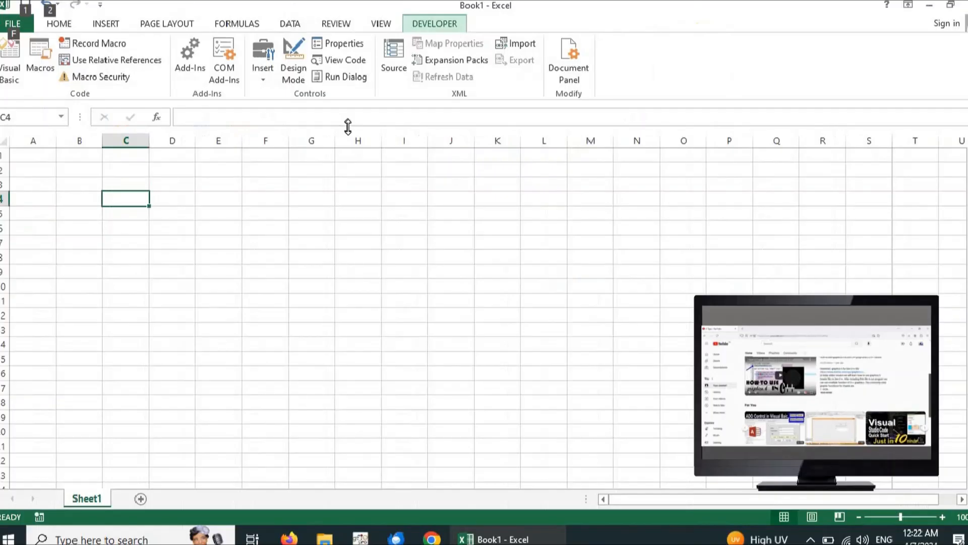
pyautogui.click(339, 60)
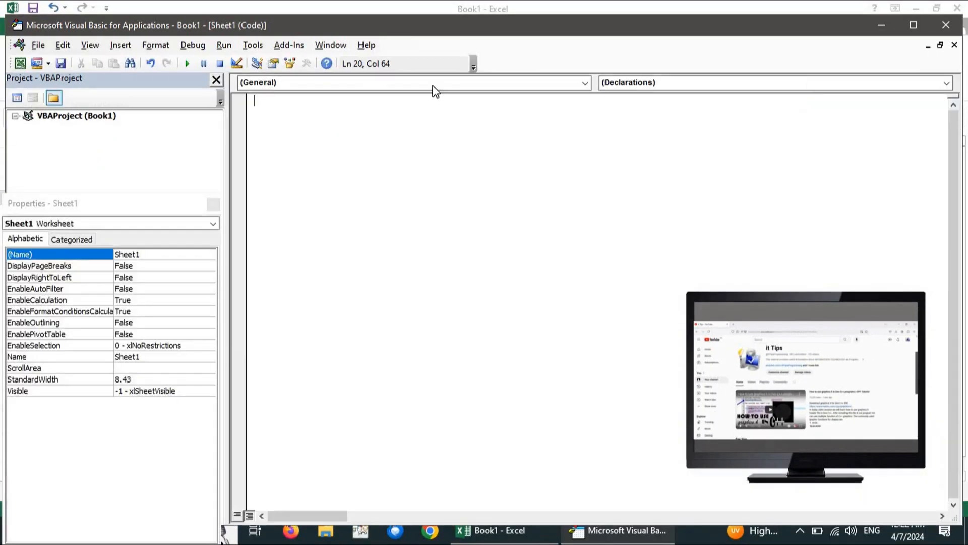
pyautogui.click(913, 25)
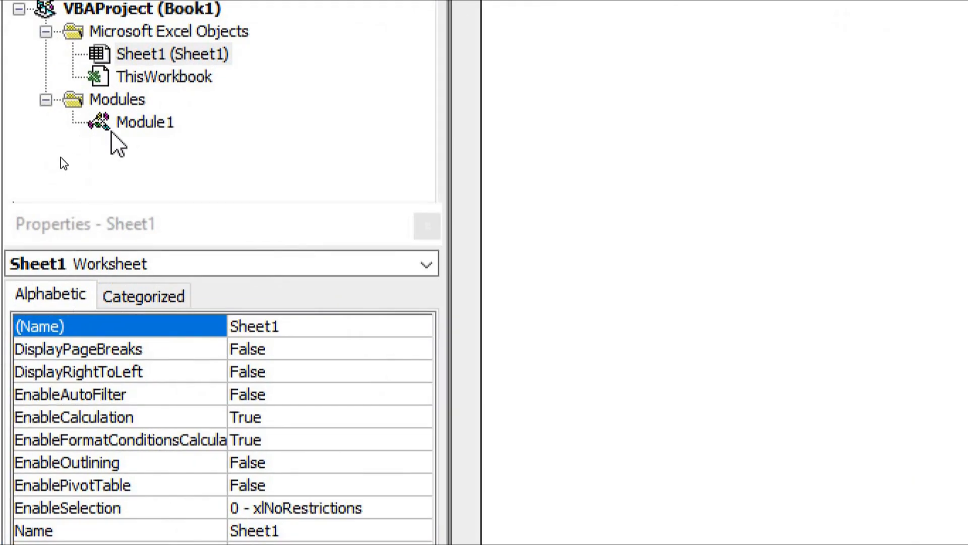
# Step: Look through the Module1, Sheet1 and ThisWorkbook entries in the VBA project tree
pyautogui.click(126, 125)
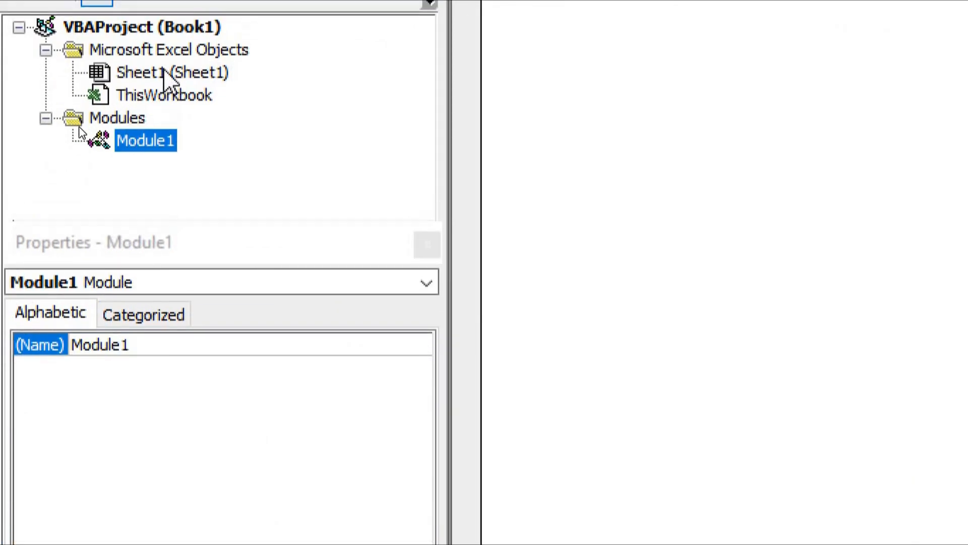
pyautogui.click(155, 75)
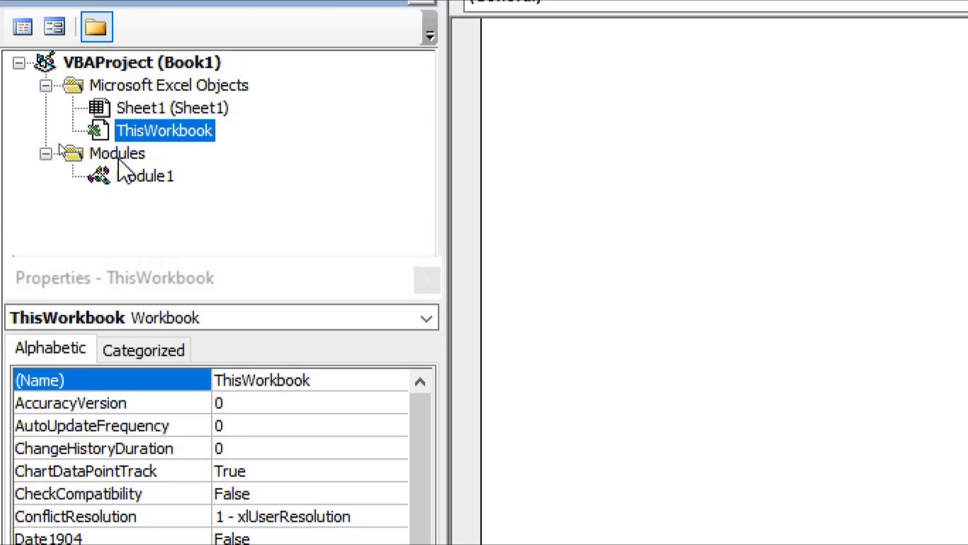
pyautogui.click(166, 108)
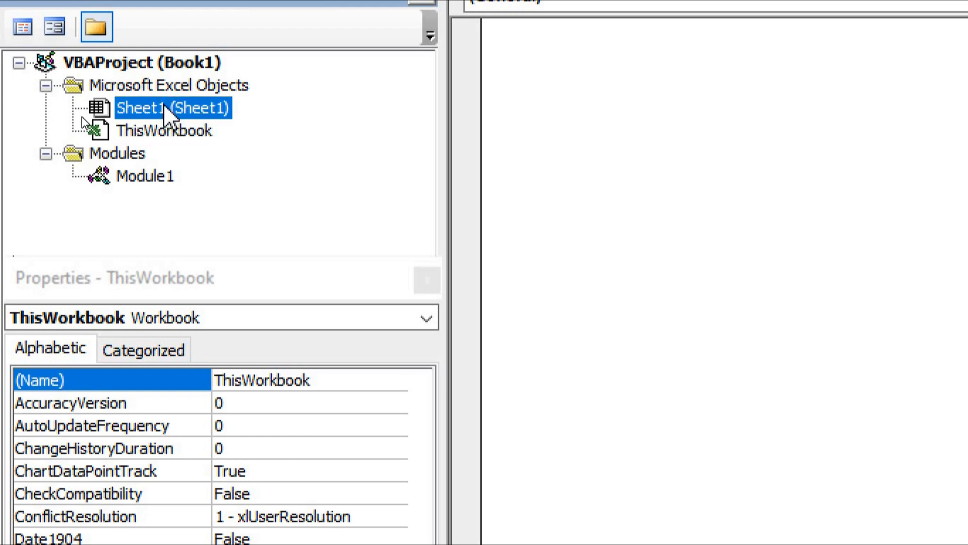
pyautogui.click(162, 133)
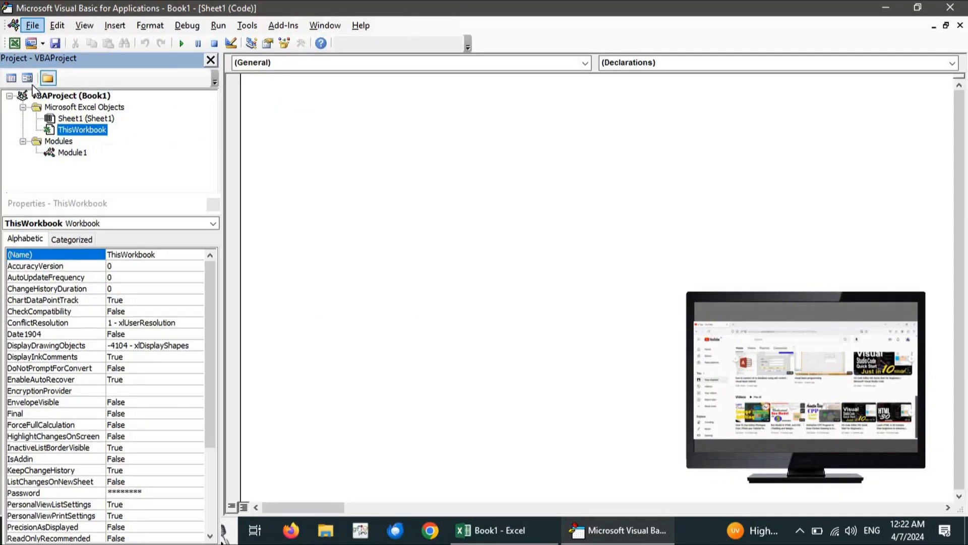
# Step: Add a new worksheet to the workbook in Excel and open its code in the Visual Basic editor
pyautogui.click(15, 44)
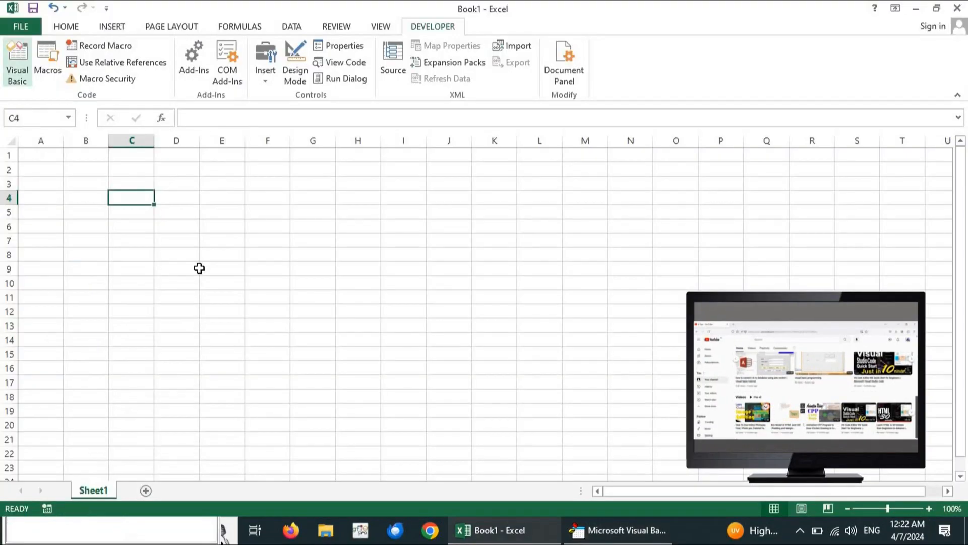
pyautogui.click(145, 488)
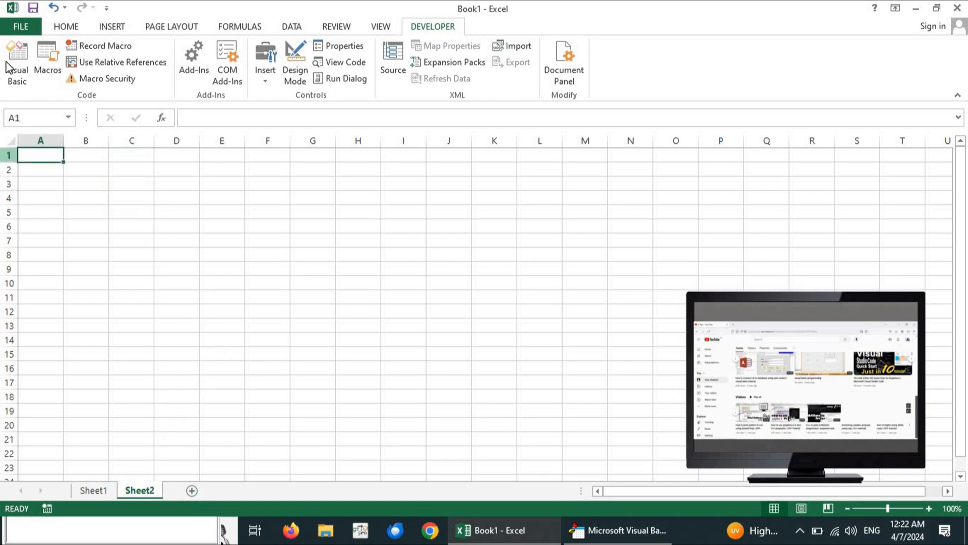
pyautogui.click(337, 61)
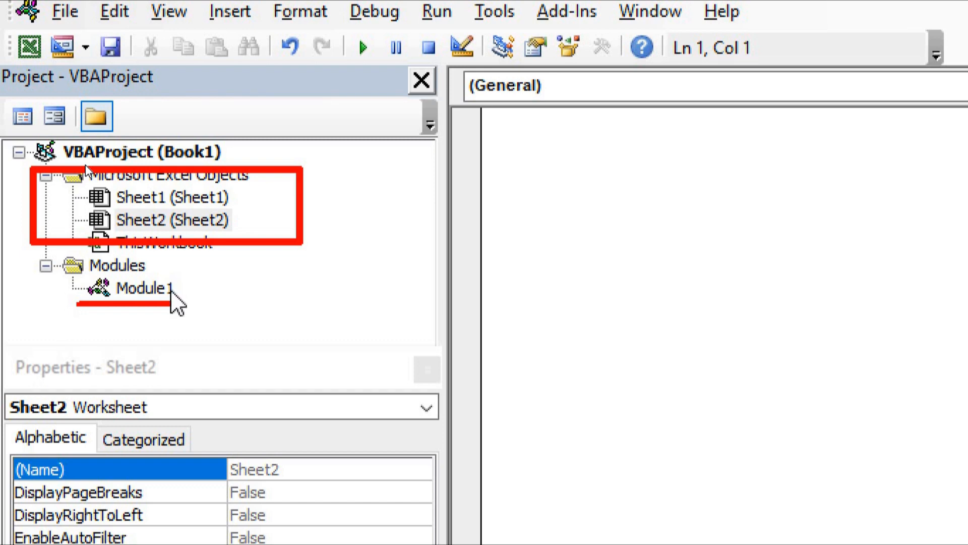
# Step: Open the code of Module1 and examine the recorded statements of Macro1
pyautogui.click(400, 281)
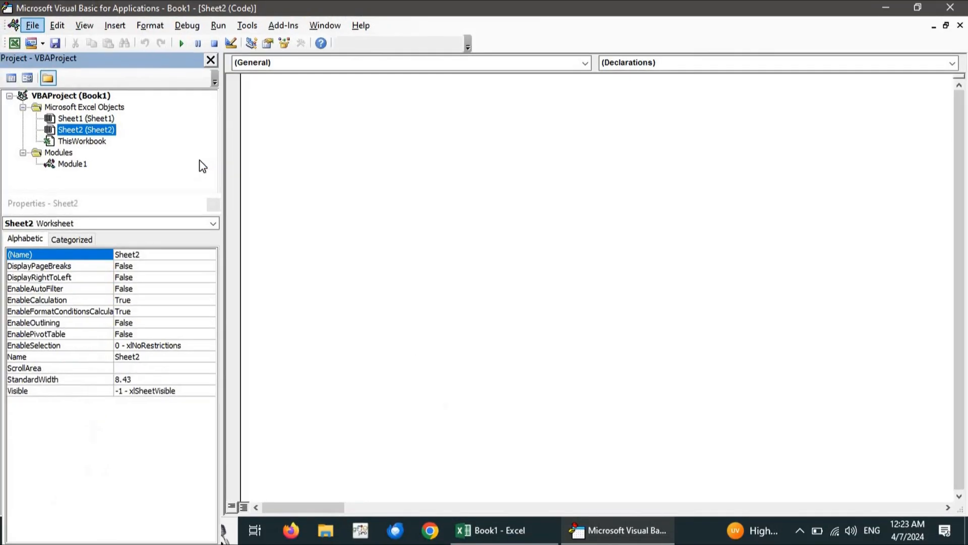
pyautogui.doubleClick(82, 167)
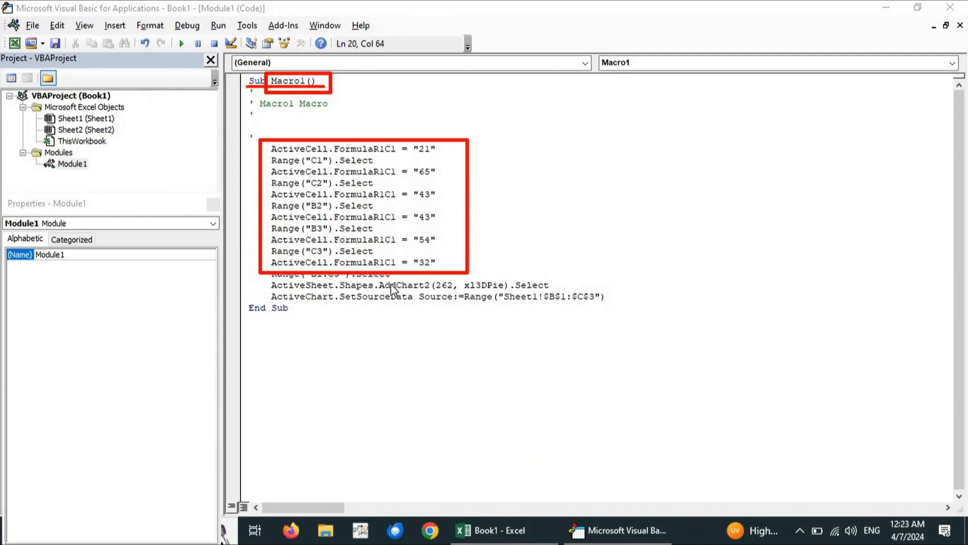
pyautogui.press('Escape')
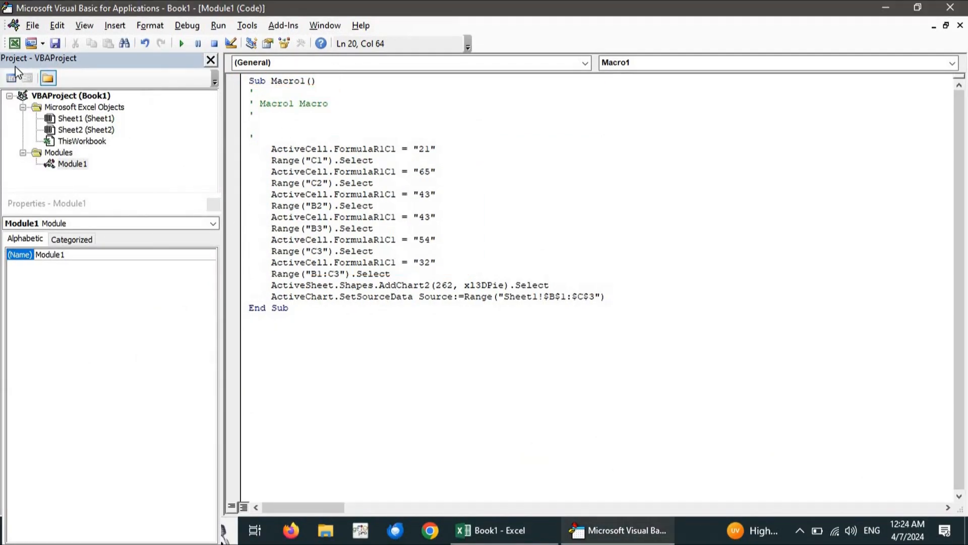
# Step: Export Module1 to the Desktop as a Basic file (*.bas) named Module1
pyautogui.click(27, 28)
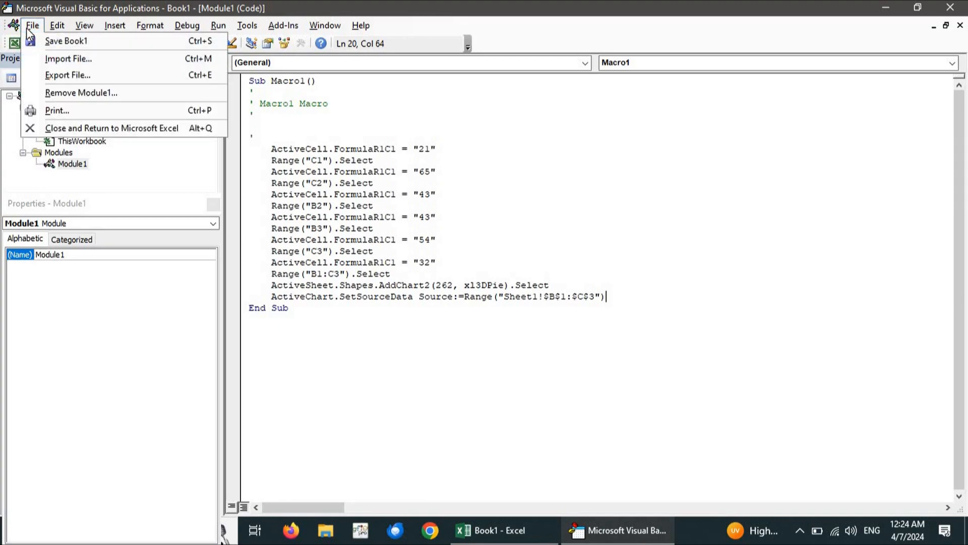
pyautogui.click(26, 28)
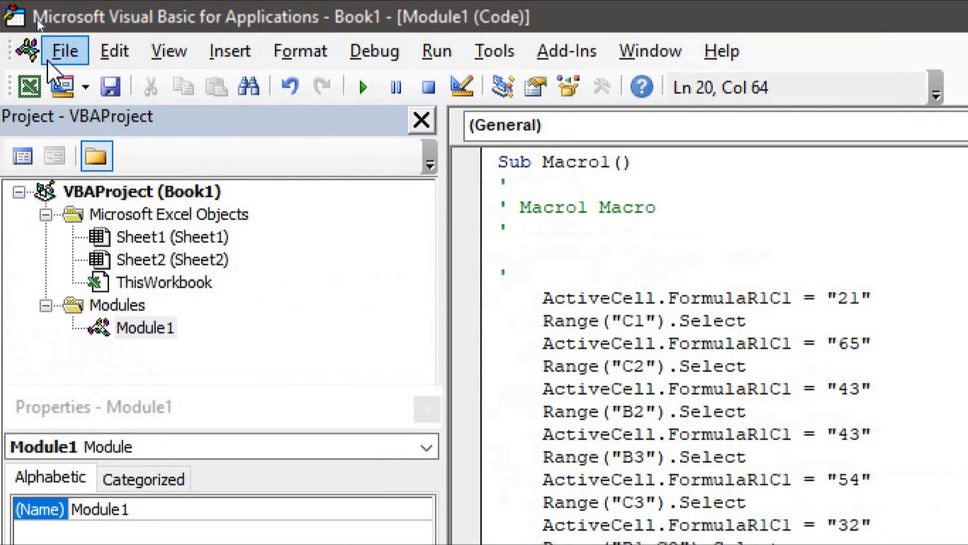
pyautogui.click(57, 53)
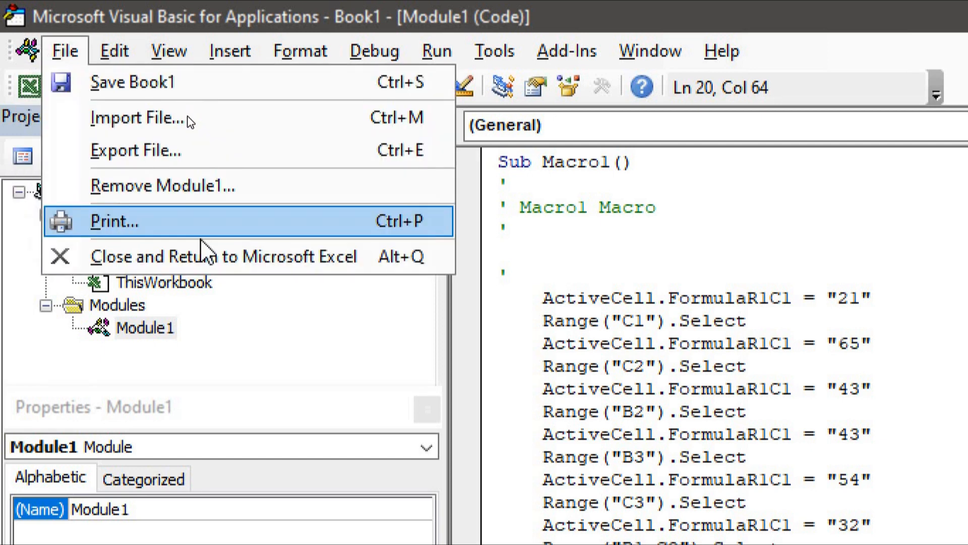
pyautogui.click(192, 323)
pyautogui.click(62, 54)
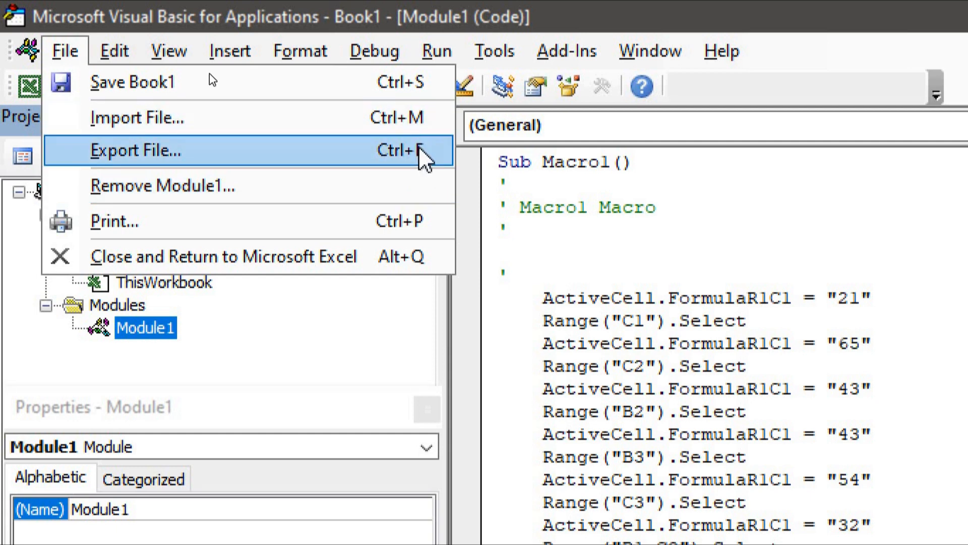
pyautogui.click(335, 152)
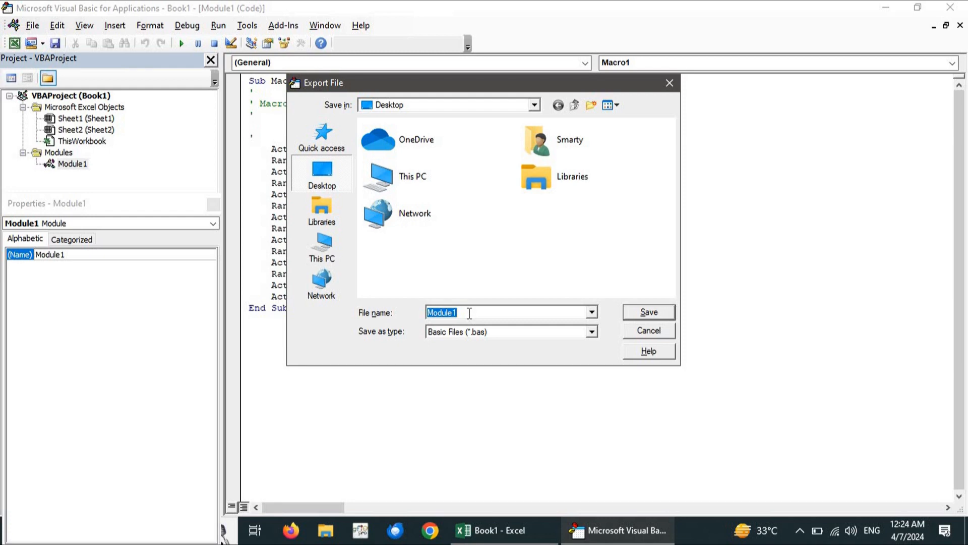
pyautogui.click(465, 314)
pyautogui.doubleClick(444, 313)
pyautogui.click(651, 313)
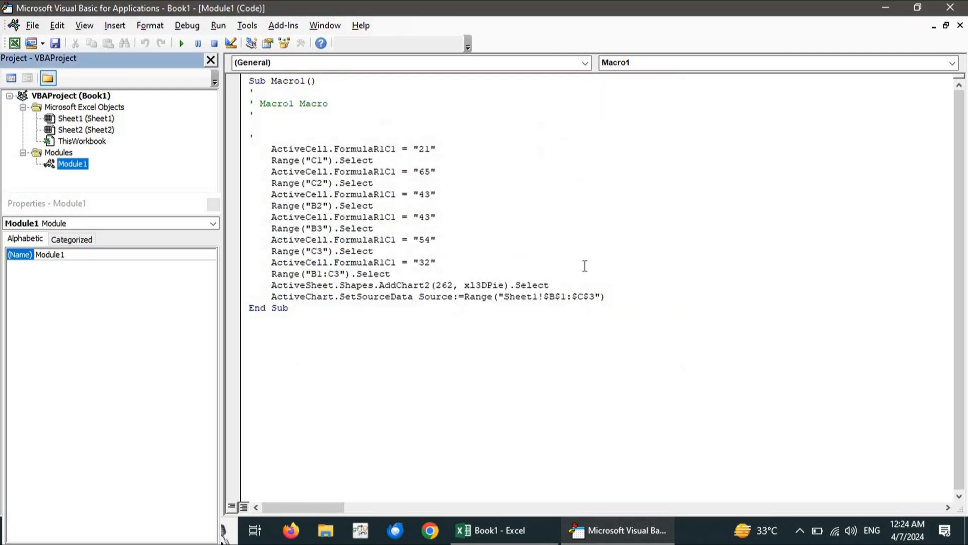
# Step: Close the Visual Basic editor and Excel without saving the changes to Book1
pyautogui.click(950, 7)
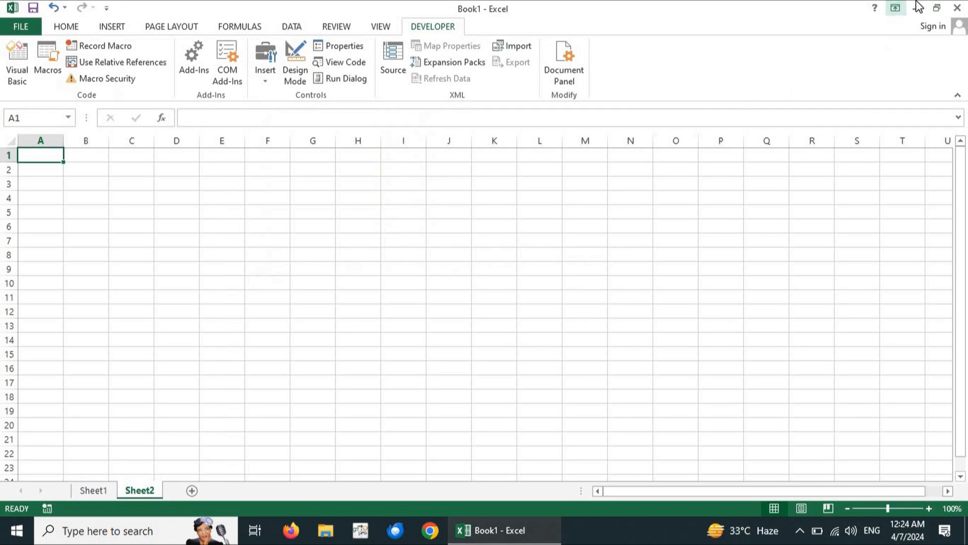
pyautogui.click(958, 7)
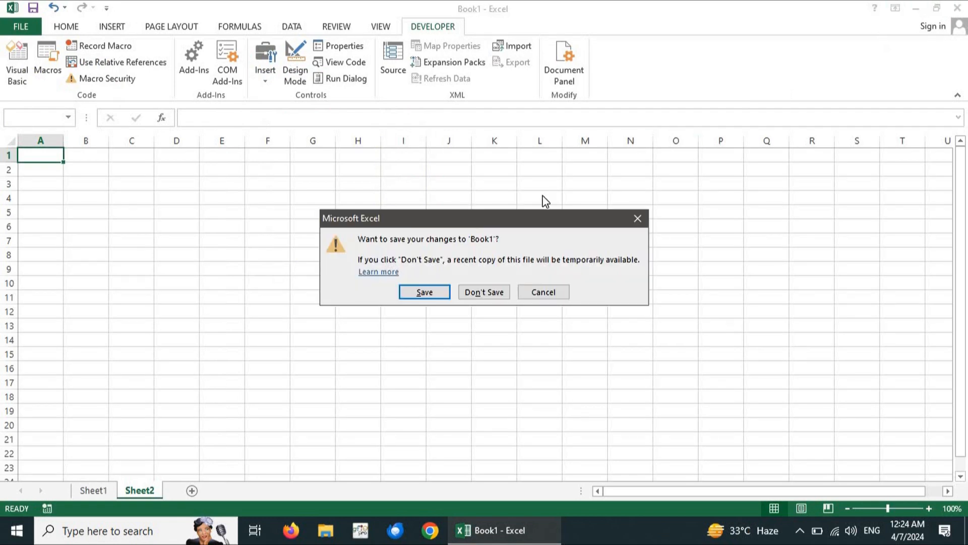
pyautogui.click(477, 287)
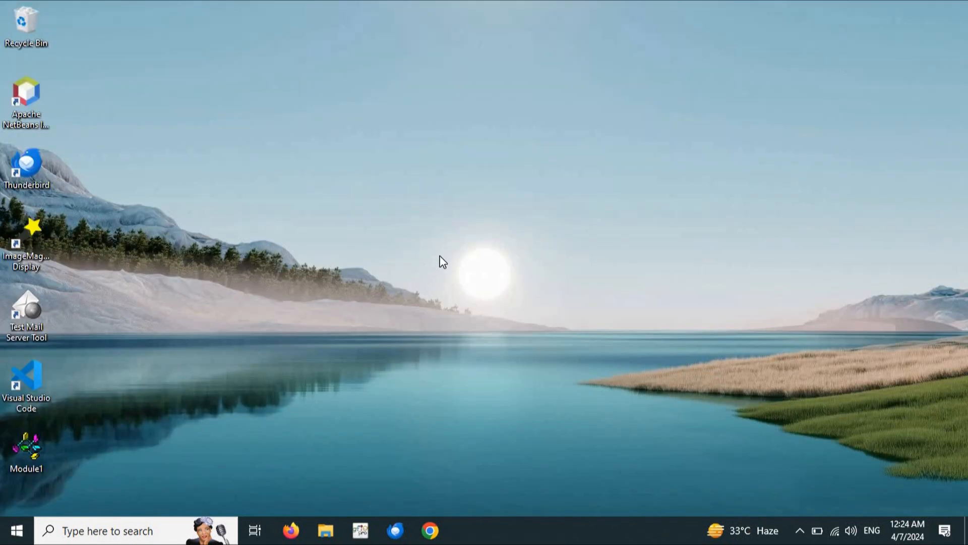
# Step: Create a new Microsoft Excel worksheet file on the desktop with its default name and open it in a maximized window
pyautogui.rightClick(440, 254)
pyautogui.click(472, 297)
pyautogui.rightClick(257, 228)
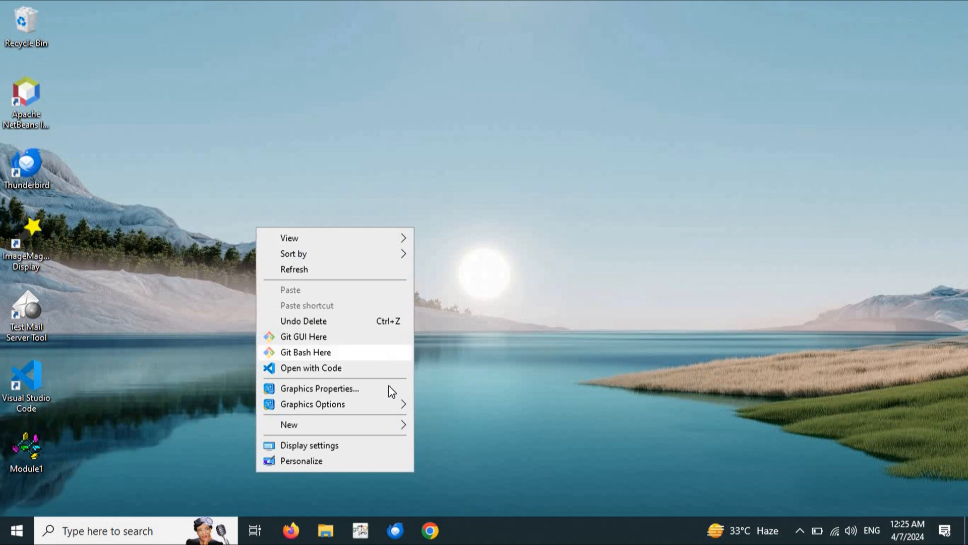
pyautogui.moveTo(402, 433)
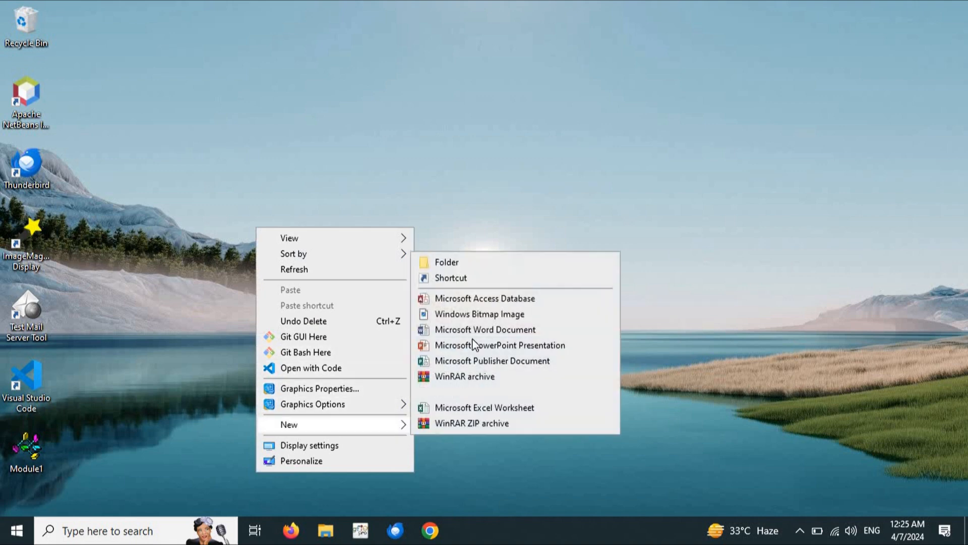
pyautogui.click(472, 408)
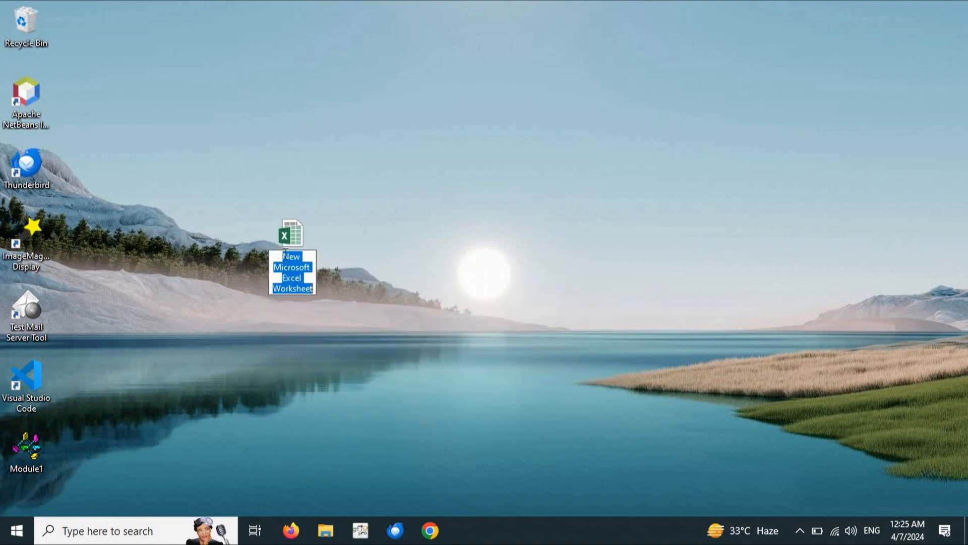
pyautogui.press('Return')
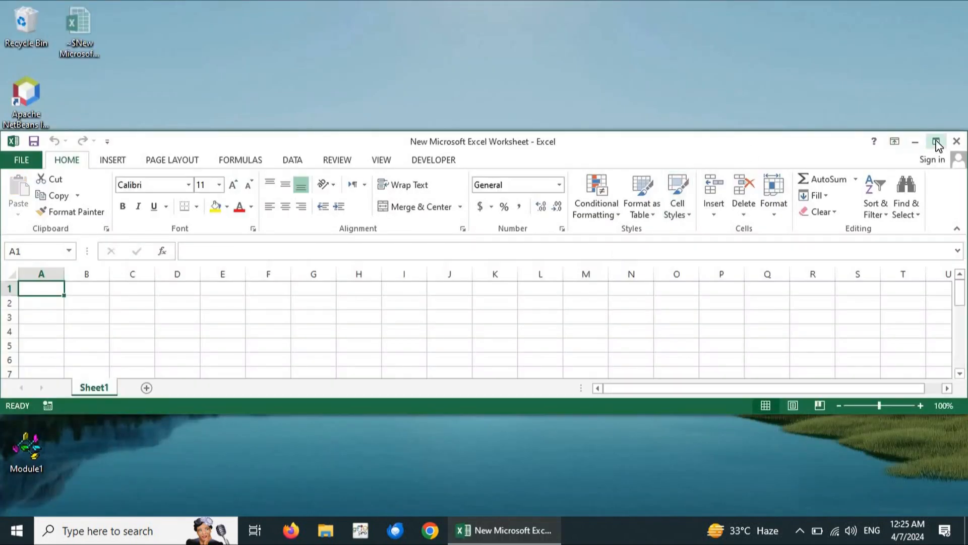
pyautogui.click(937, 144)
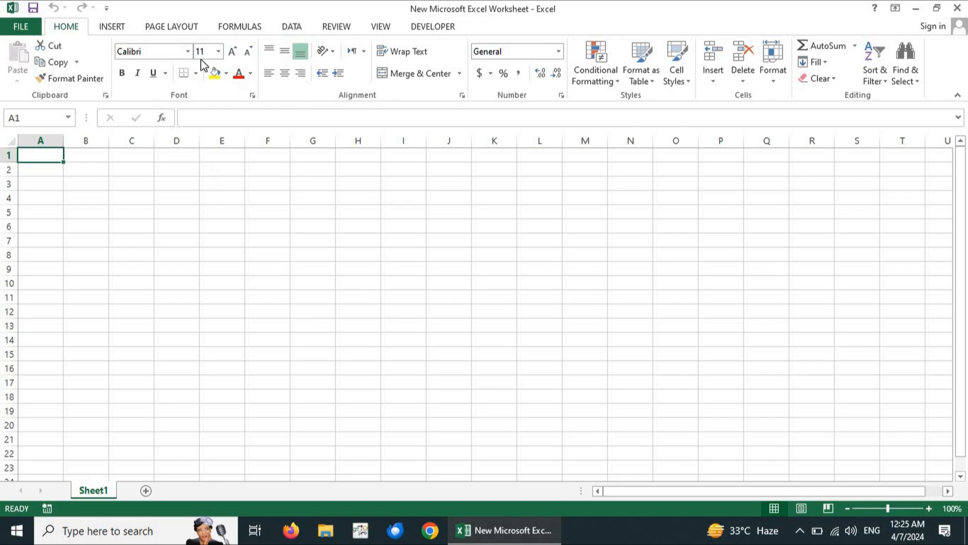
# Step: Hide column G of Sheet1 and open the sheet's code in the Visual Basic editor
pyautogui.click(428, 28)
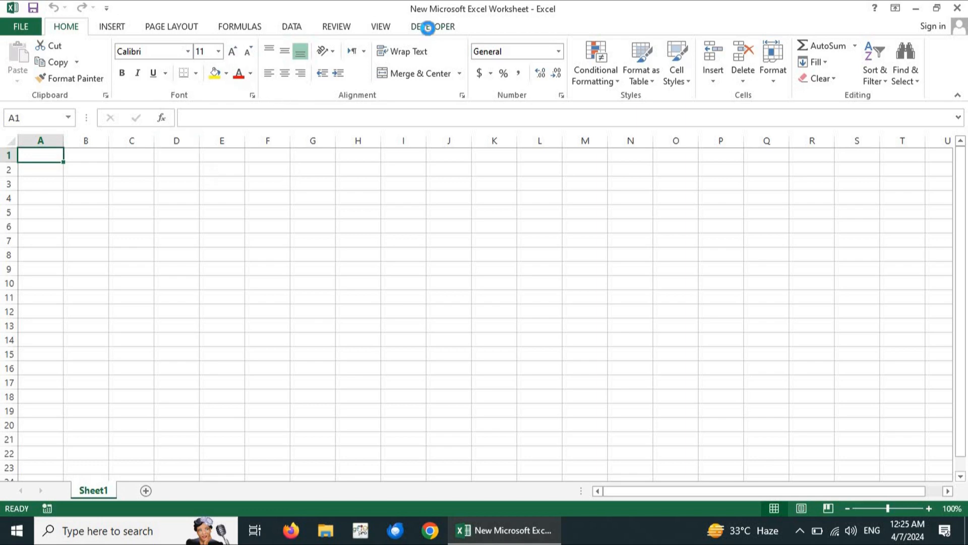
pyautogui.click(445, 255)
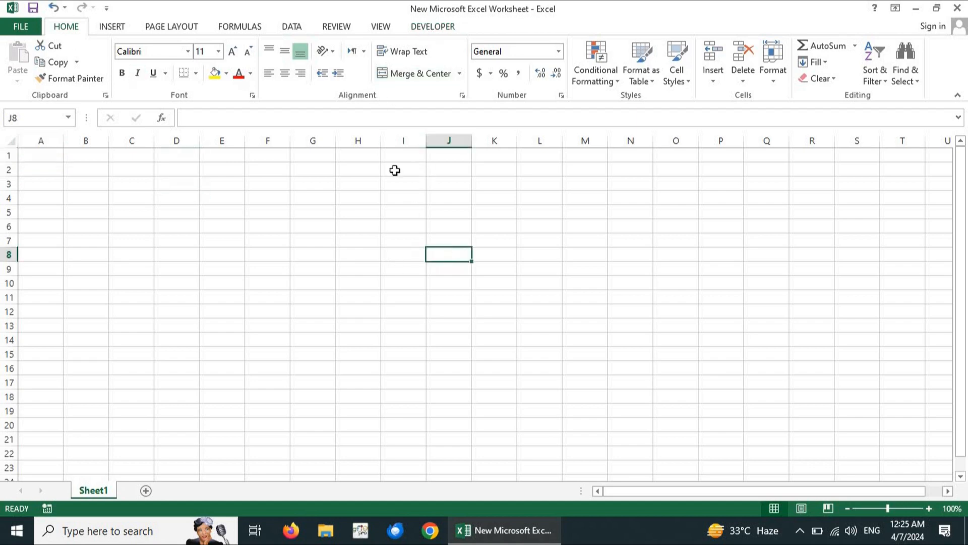
pyautogui.click(429, 25)
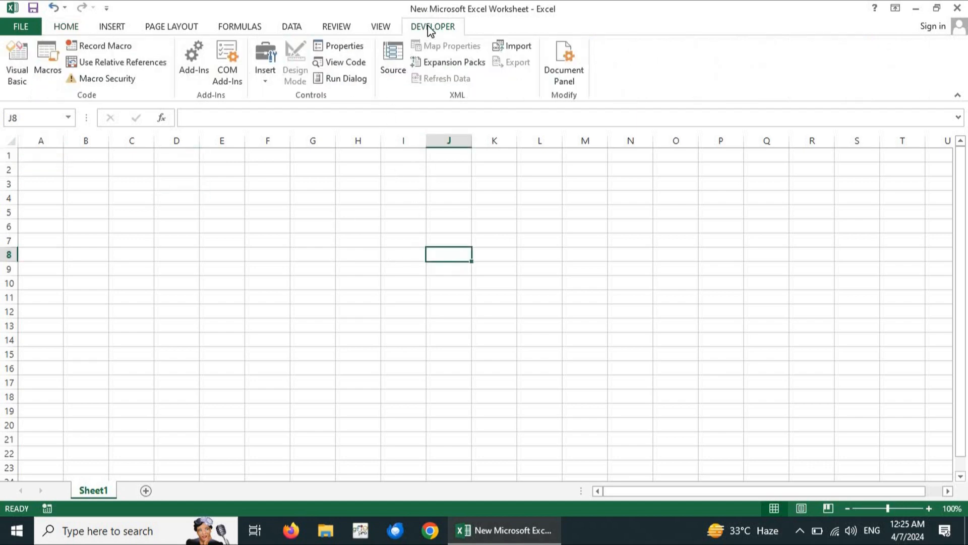
pyautogui.click(325, 229)
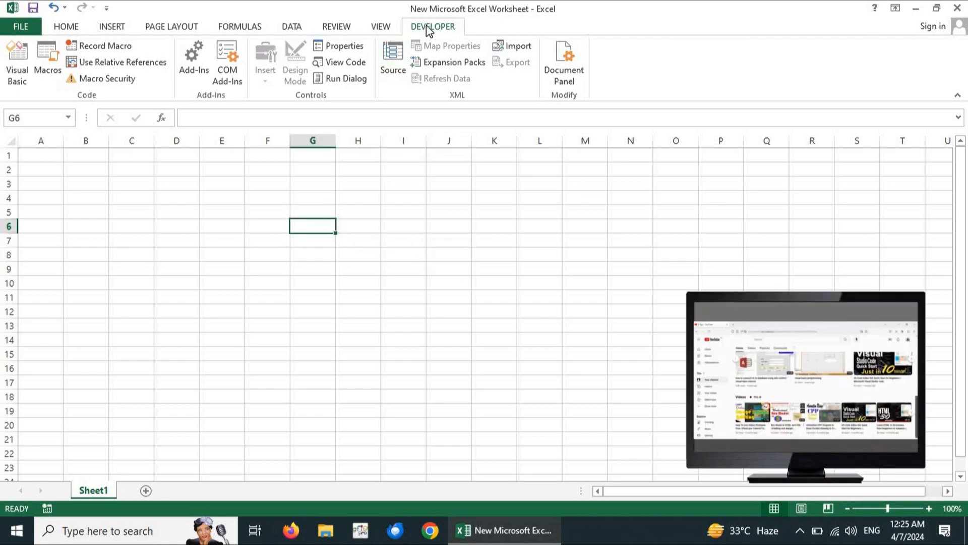
pyautogui.hotkey('ctrl', '0')
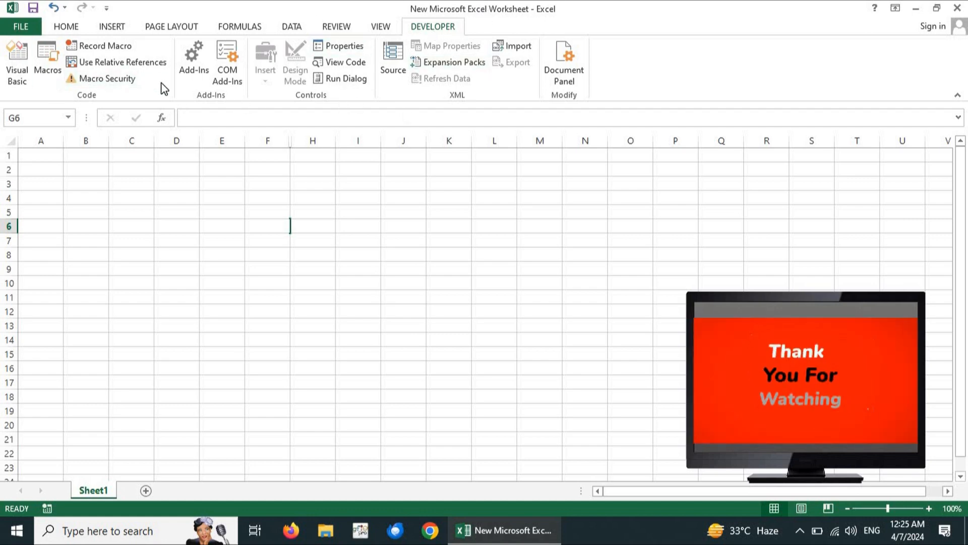
pyautogui.click(343, 62)
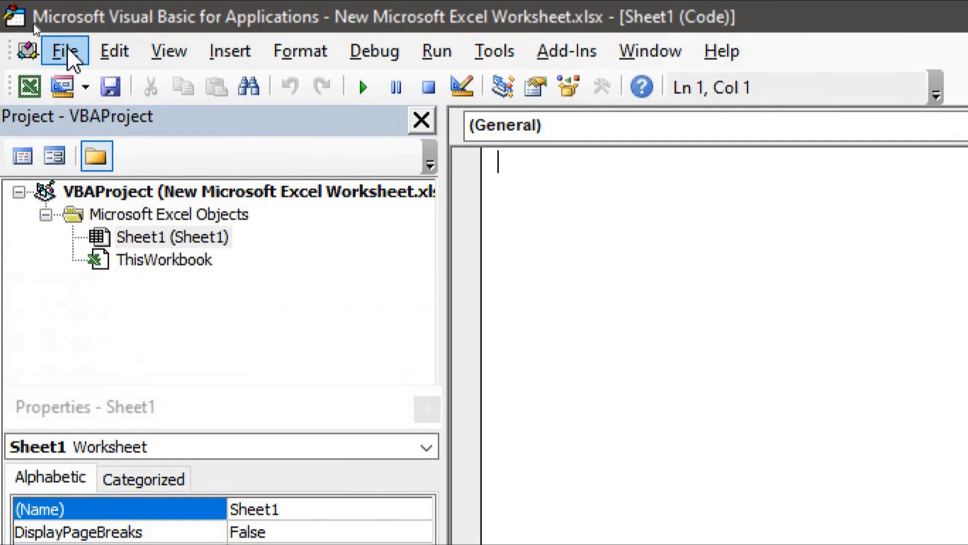
# Step: Import the Module1 file from the Desktop into the new workbook's VBA project
pyautogui.click(34, 24)
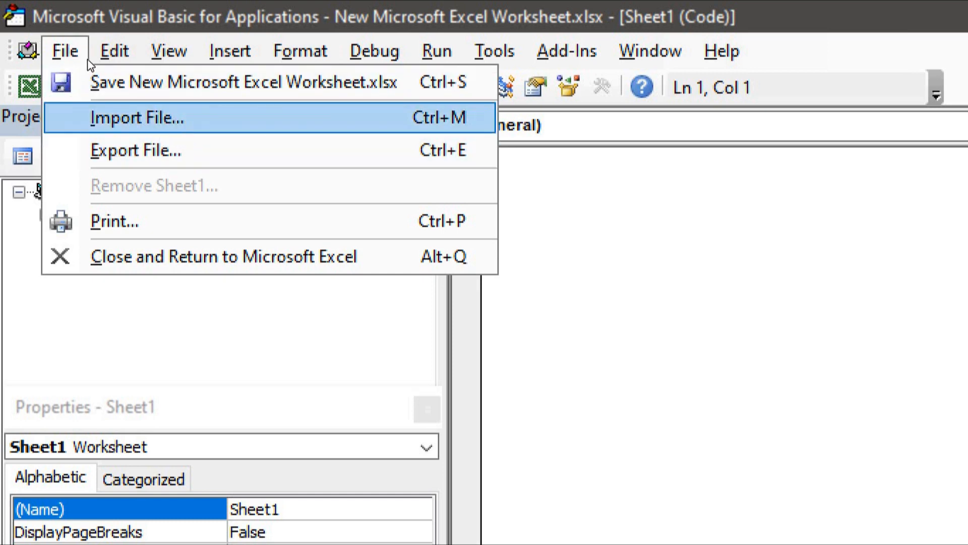
pyautogui.click(178, 117)
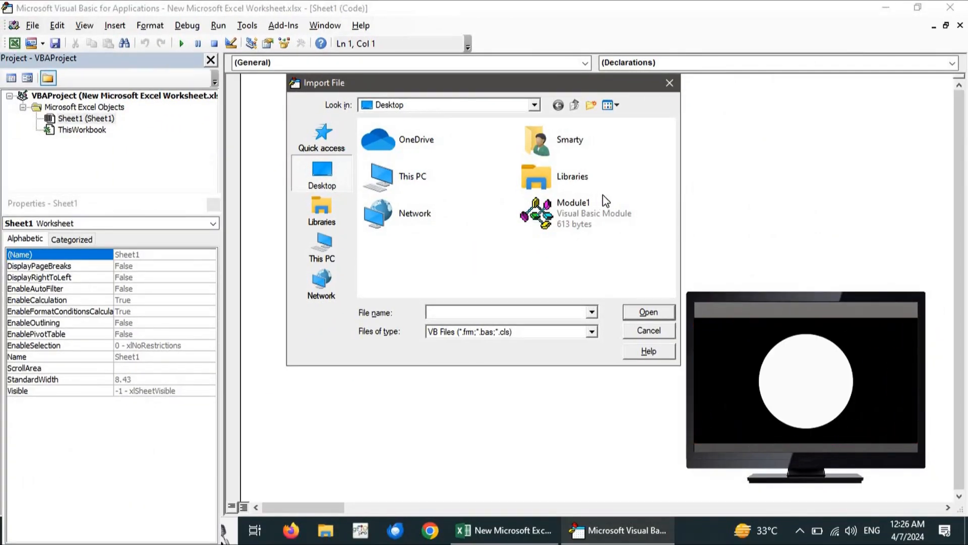
pyautogui.click(582, 222)
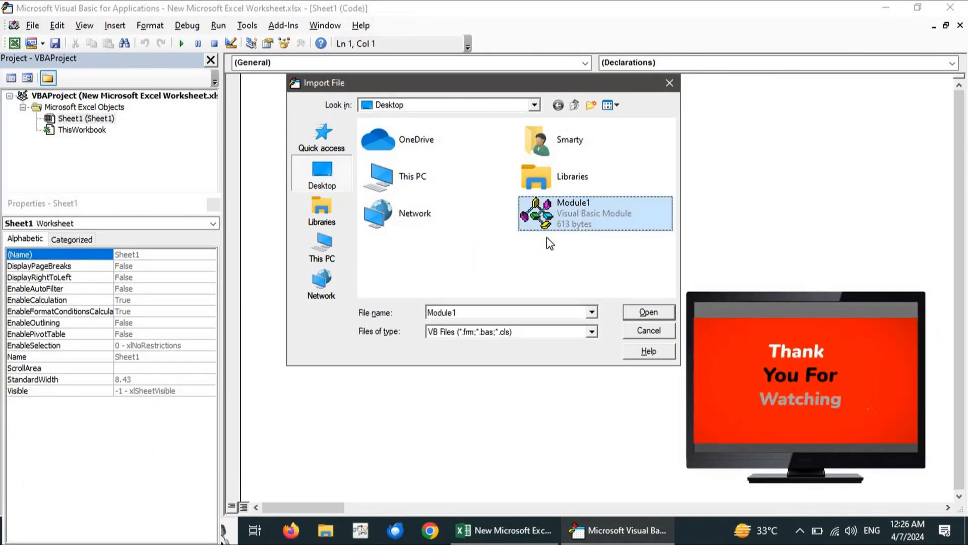
pyautogui.doubleClick(579, 218)
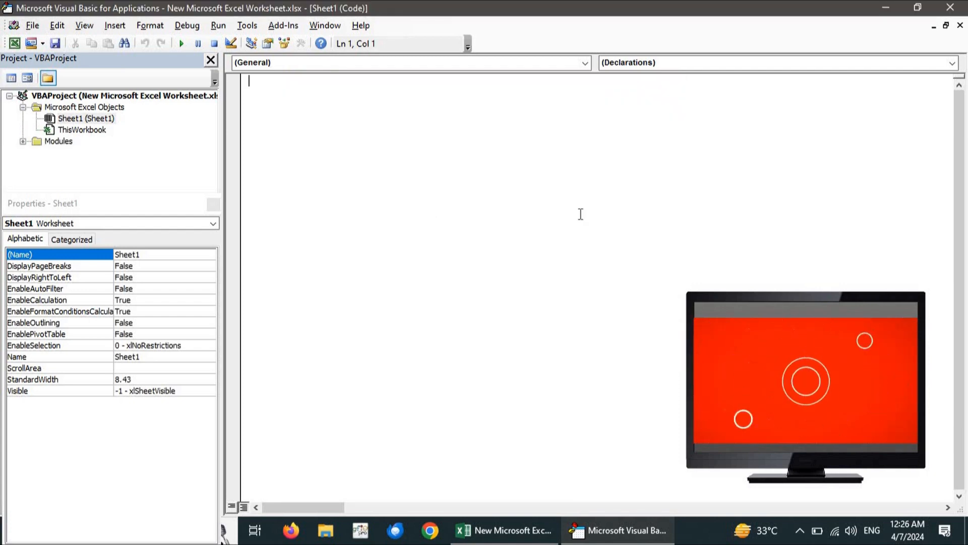
# Step: Open the imported Module1 from the project's Modules folder and examine the statements of Macro1
pyautogui.click(22, 141)
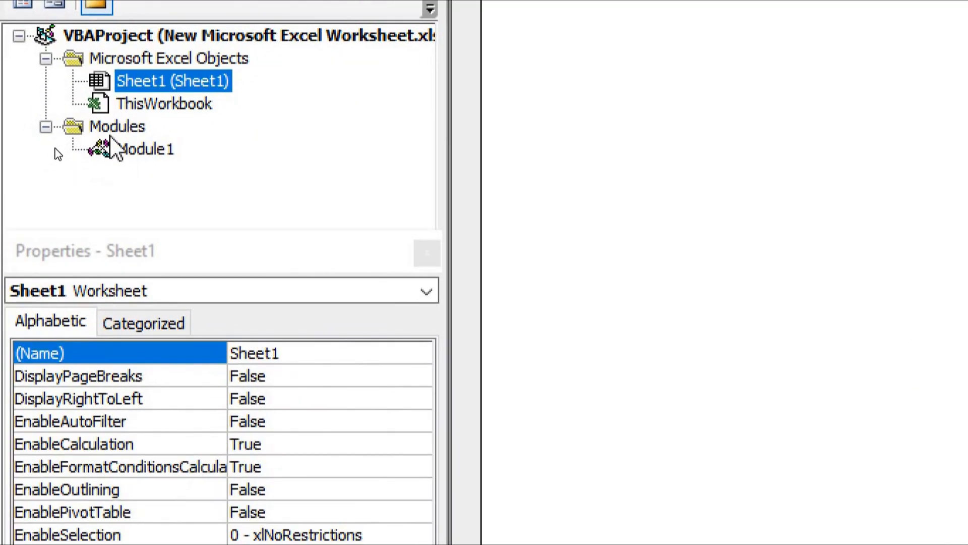
pyautogui.press('F5')
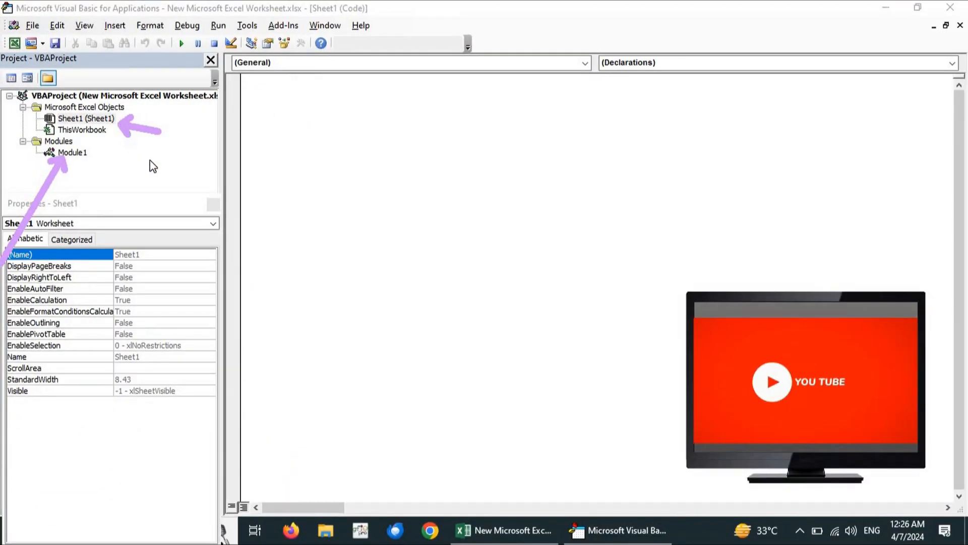
pyautogui.click(149, 159)
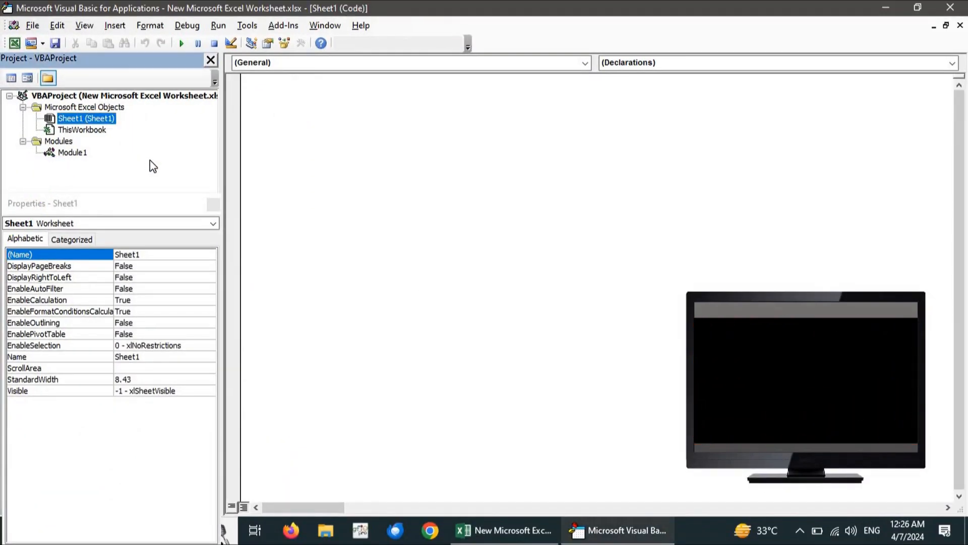
pyautogui.doubleClick(75, 153)
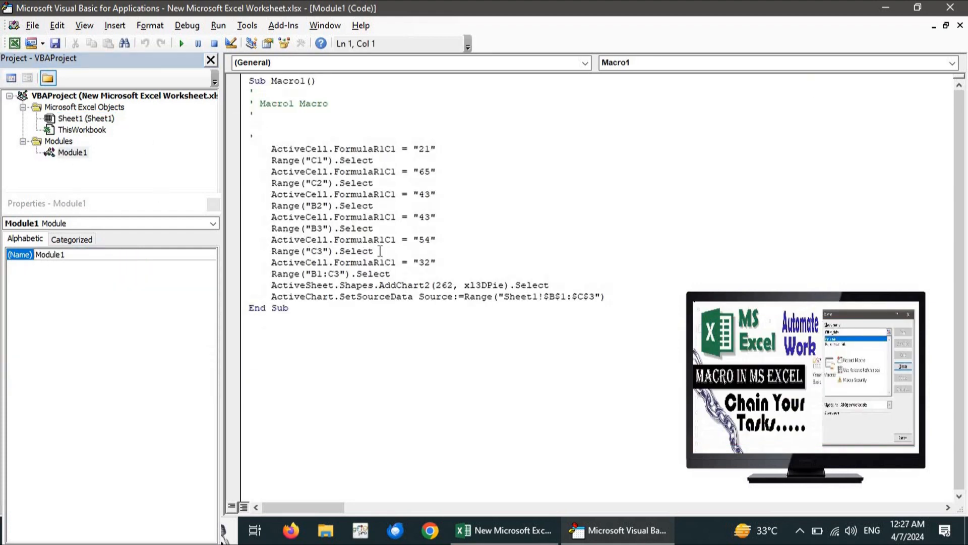
pyautogui.click(387, 252)
pyautogui.moveTo(619, 303); pyautogui.dragTo(239, 150)
pyautogui.click(295, 152)
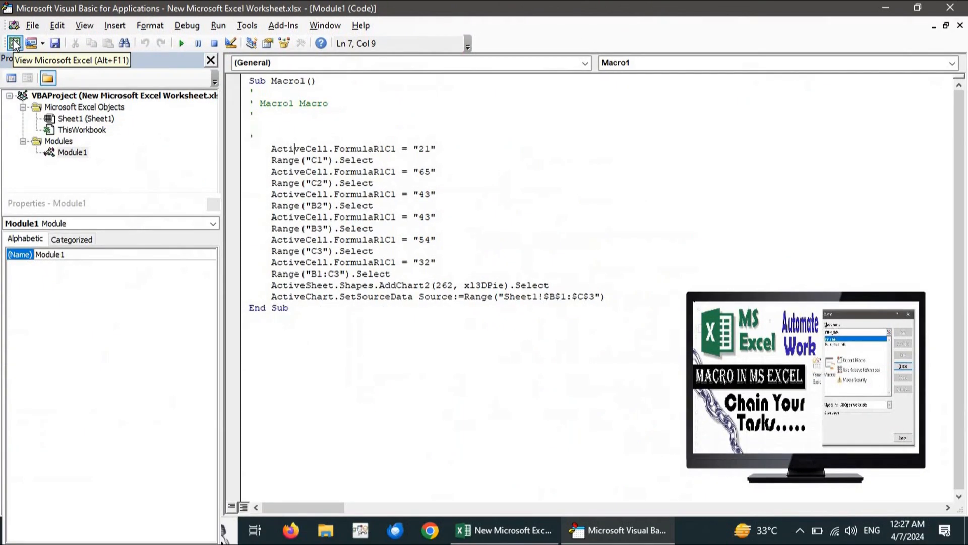
# Step: Return to the worksheet in Excel, select cell B1 and run Macro1
pyautogui.click(14, 44)
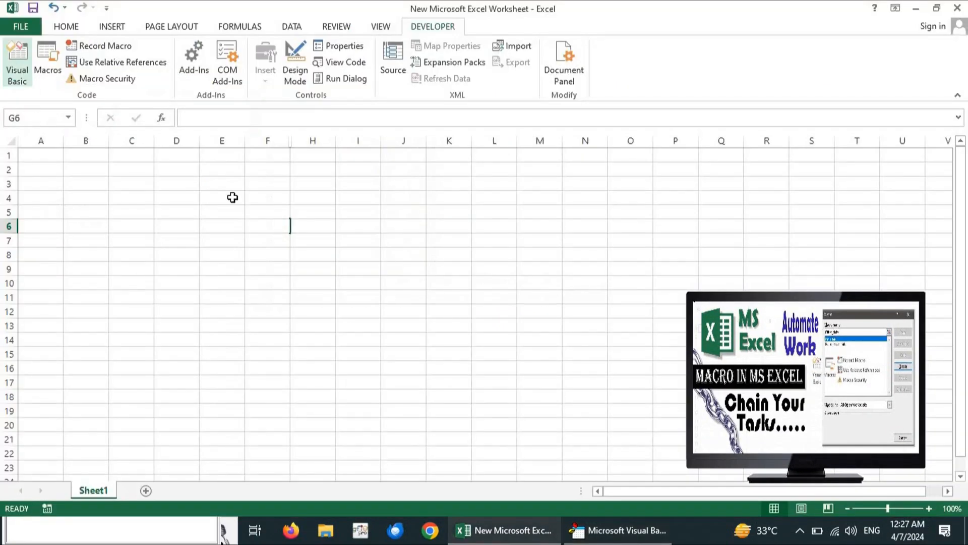
pyautogui.click(367, 272)
pyautogui.click(87, 159)
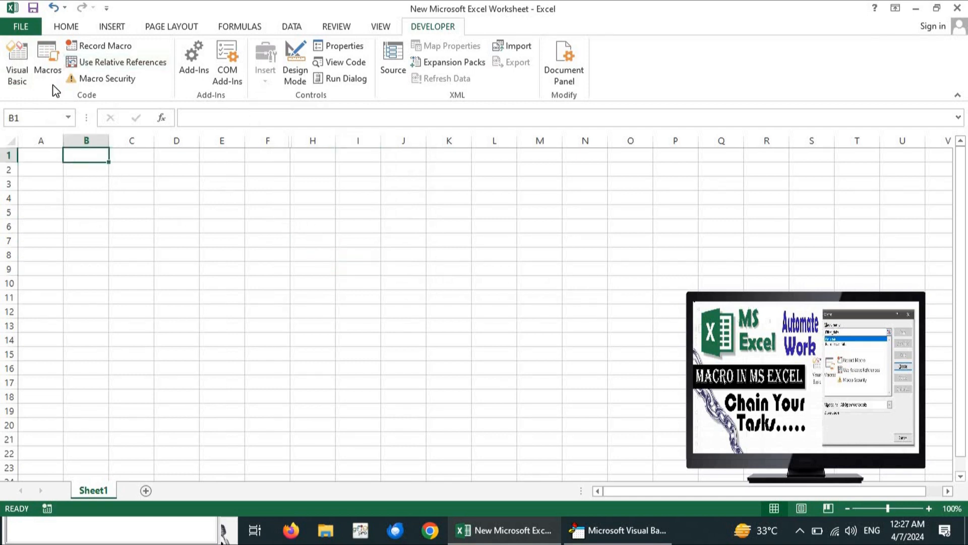
pyautogui.click(47, 71)
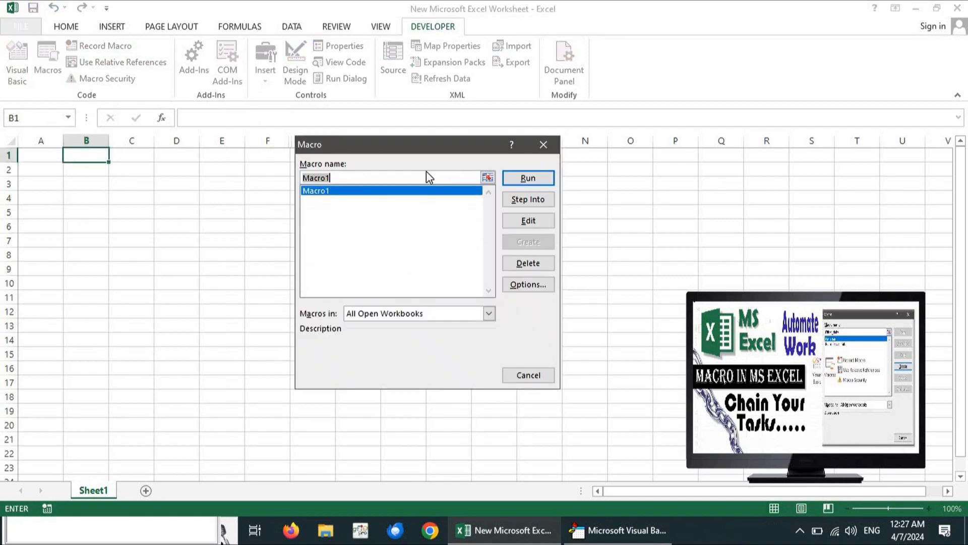
pyautogui.moveTo(434, 147); pyautogui.dragTo(394, 163)
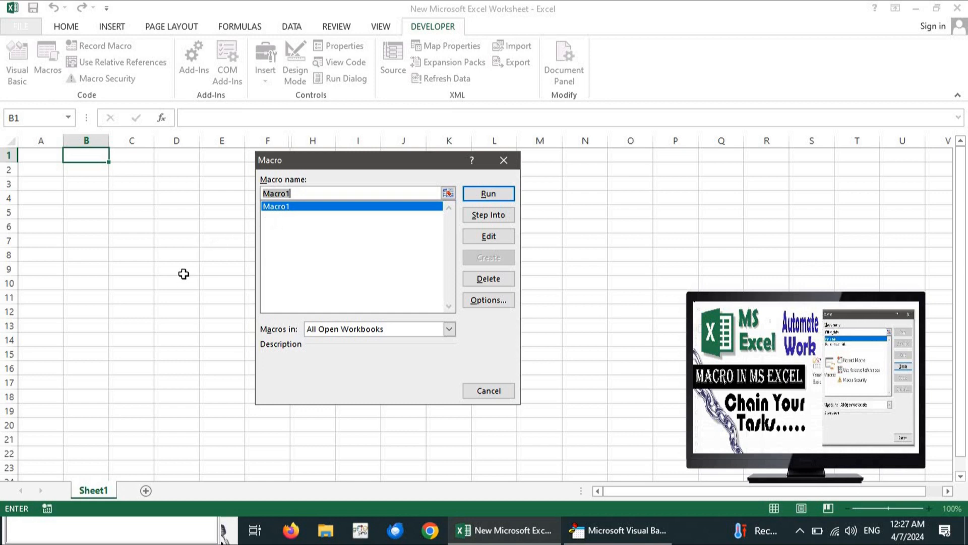
pyautogui.moveTo(182, 279); pyautogui.dragTo(253, 220)
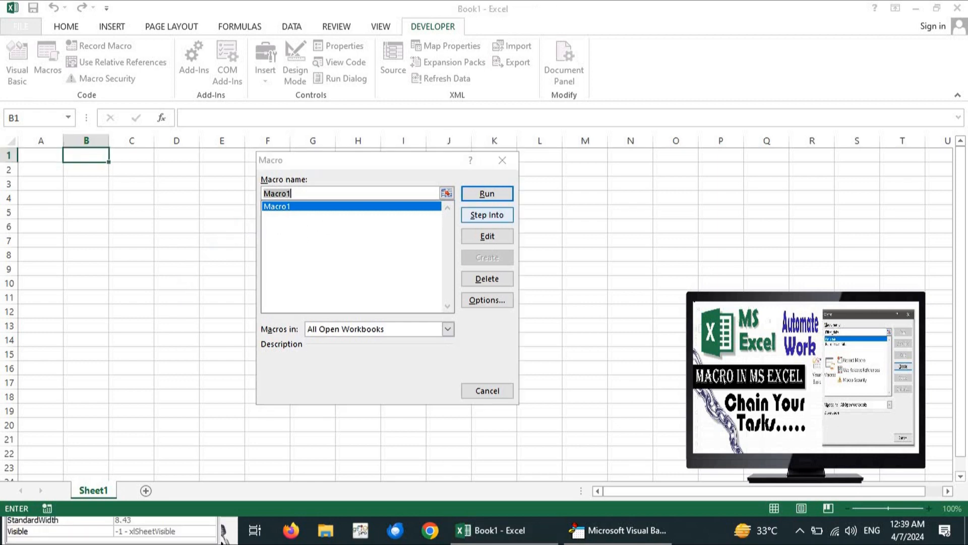
pyautogui.click(502, 191)
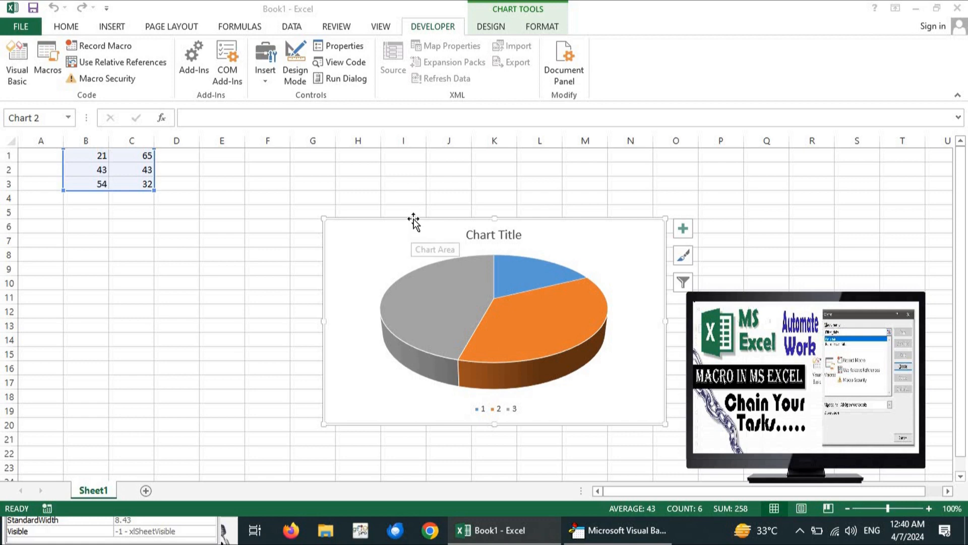
# Step: Delete the generated pie chart and clear the data in B1:C3, leaving cell B1 selected
pyautogui.press('Delete')
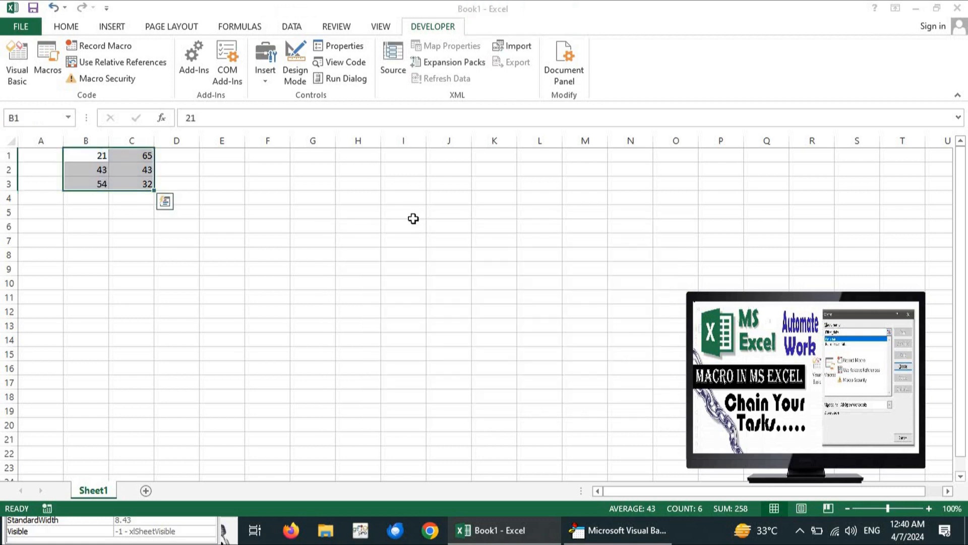
pyautogui.press('Delete')
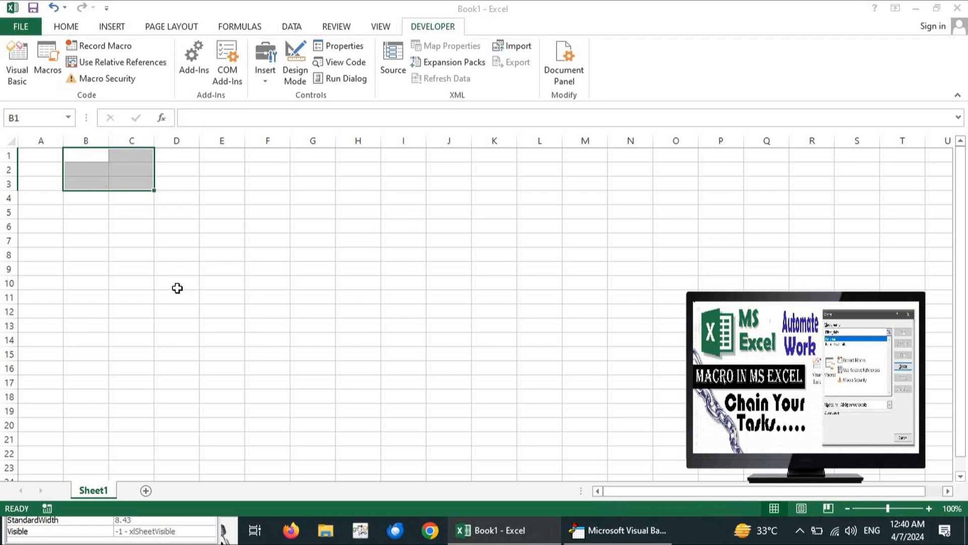
pyautogui.click(173, 203)
pyautogui.click(87, 157)
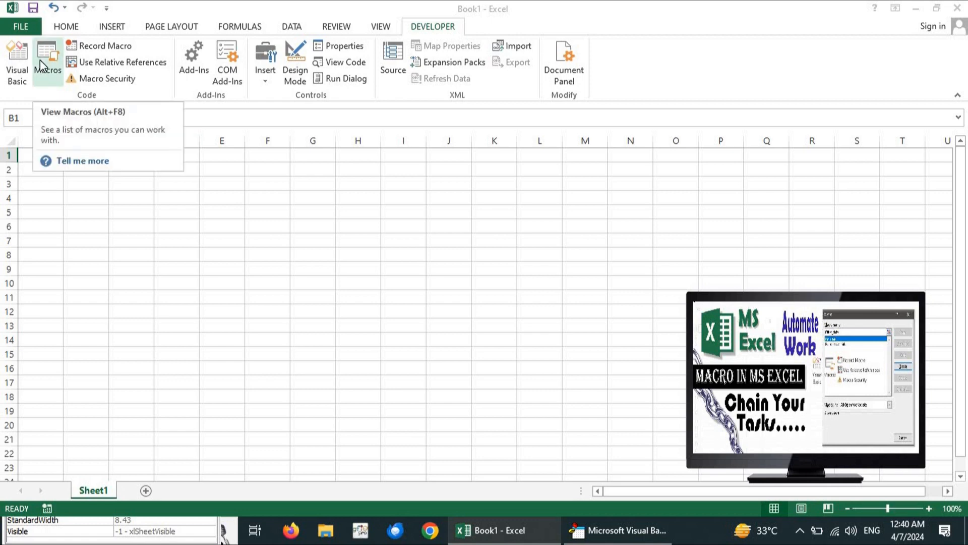
# Step: Hide column B and run Macro1 again starting from cell C1
pyautogui.hotkey('ctrl', '0')
pyautogui.click(74, 158)
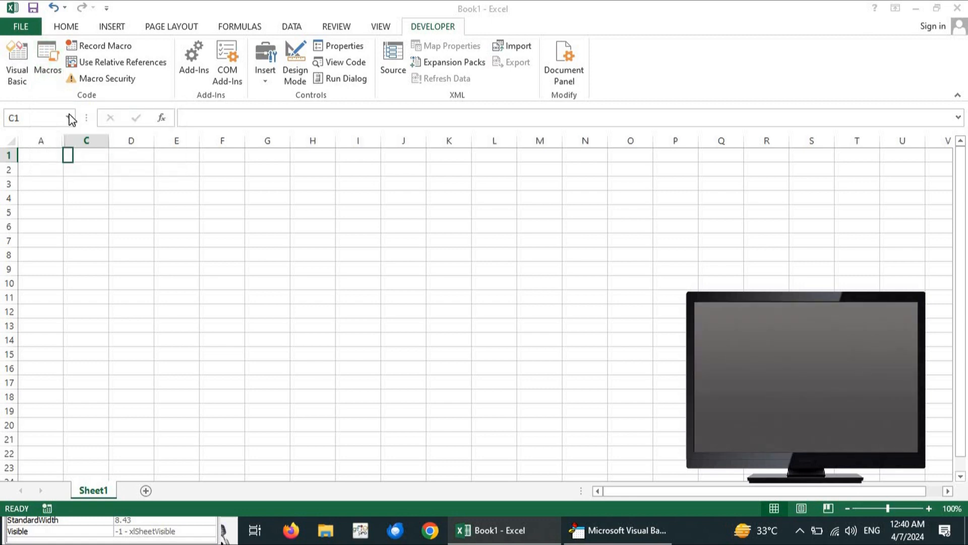
pyautogui.click(49, 69)
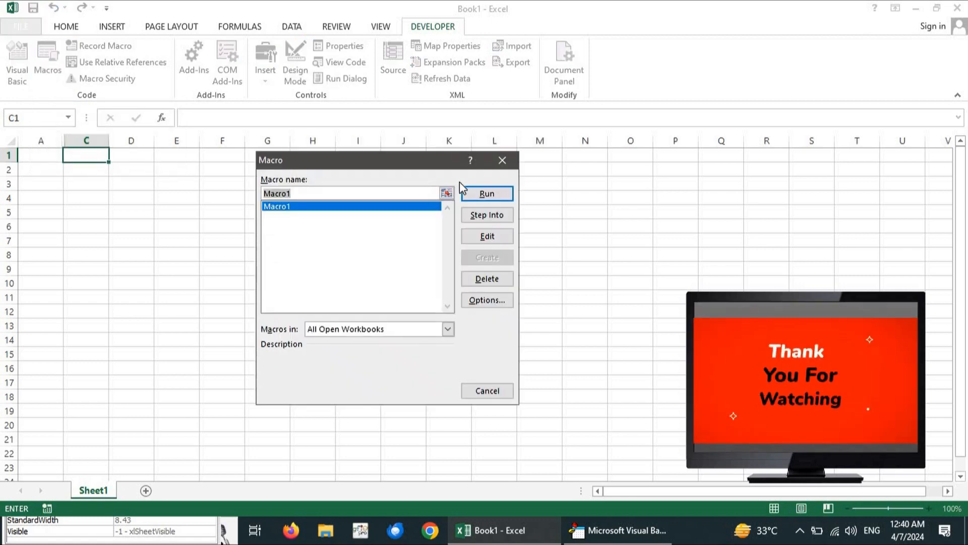
pyautogui.click(478, 191)
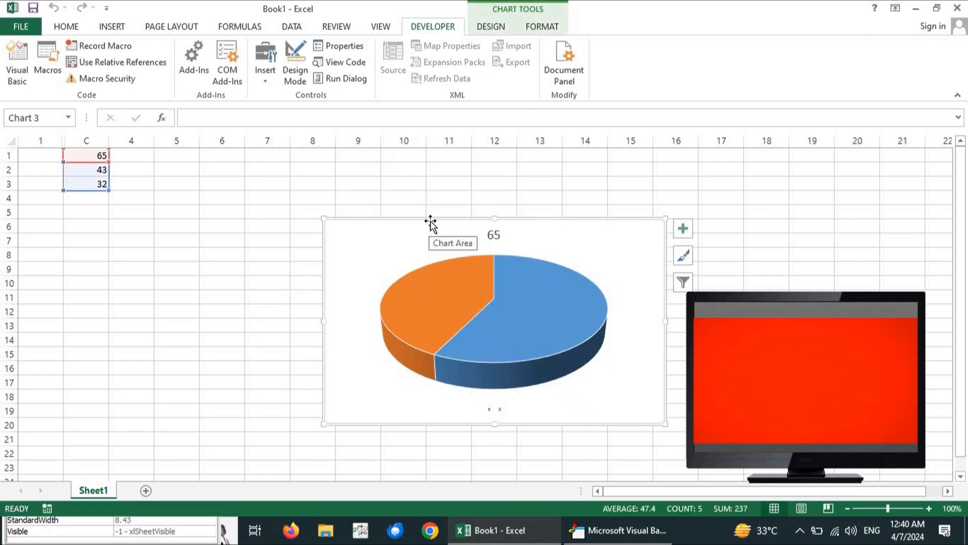
# Step: Unhide column B by widening it and move the pie chart to about rows 3 to 17, beside the data
pyautogui.moveTo(430, 227); pyautogui.dragTo(277, 240)
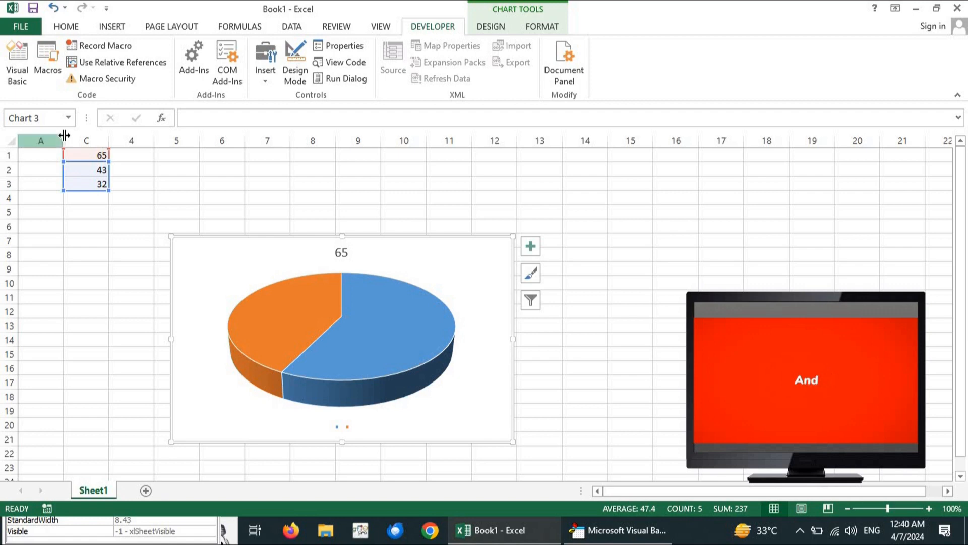
pyautogui.moveTo(100, 139); pyautogui.dragTo(118, 140)
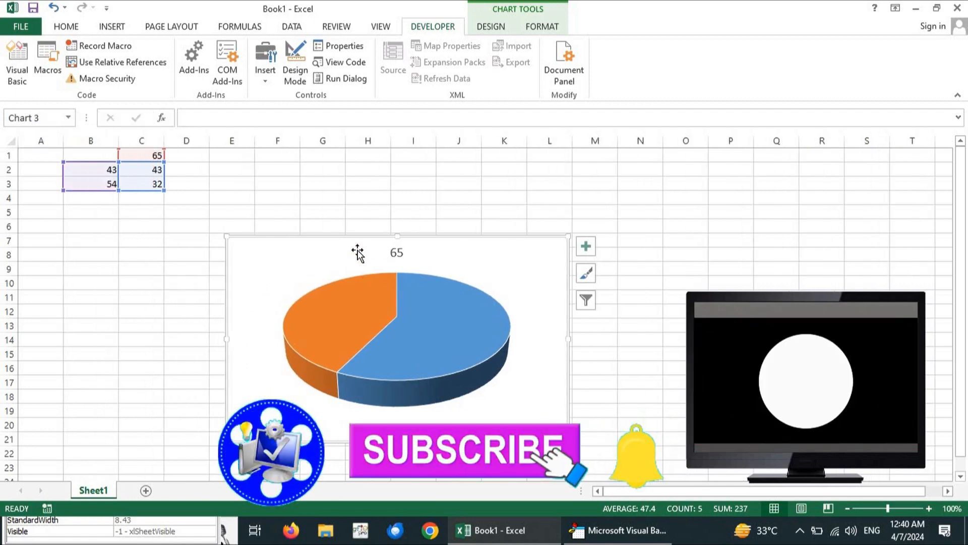
pyautogui.moveTo(384, 194); pyautogui.dragTo(386, 187)
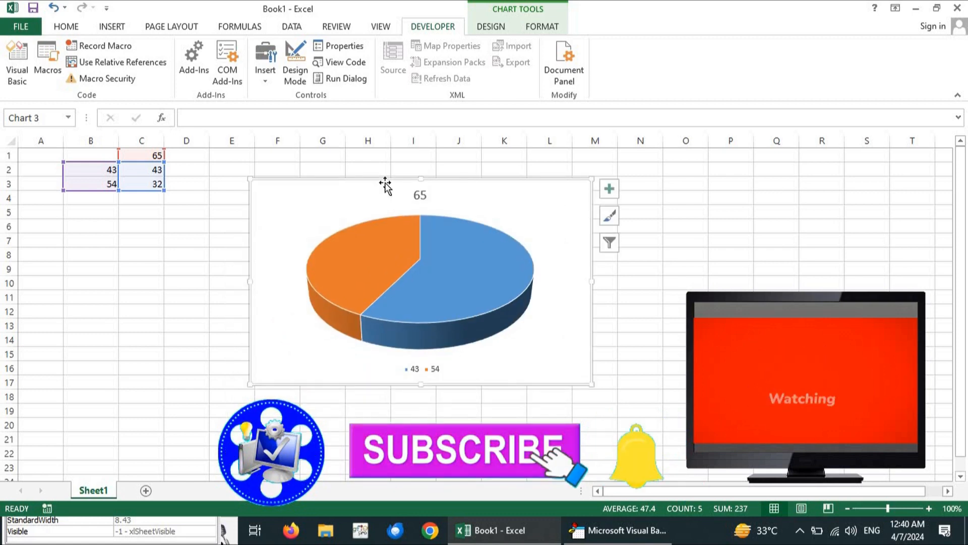